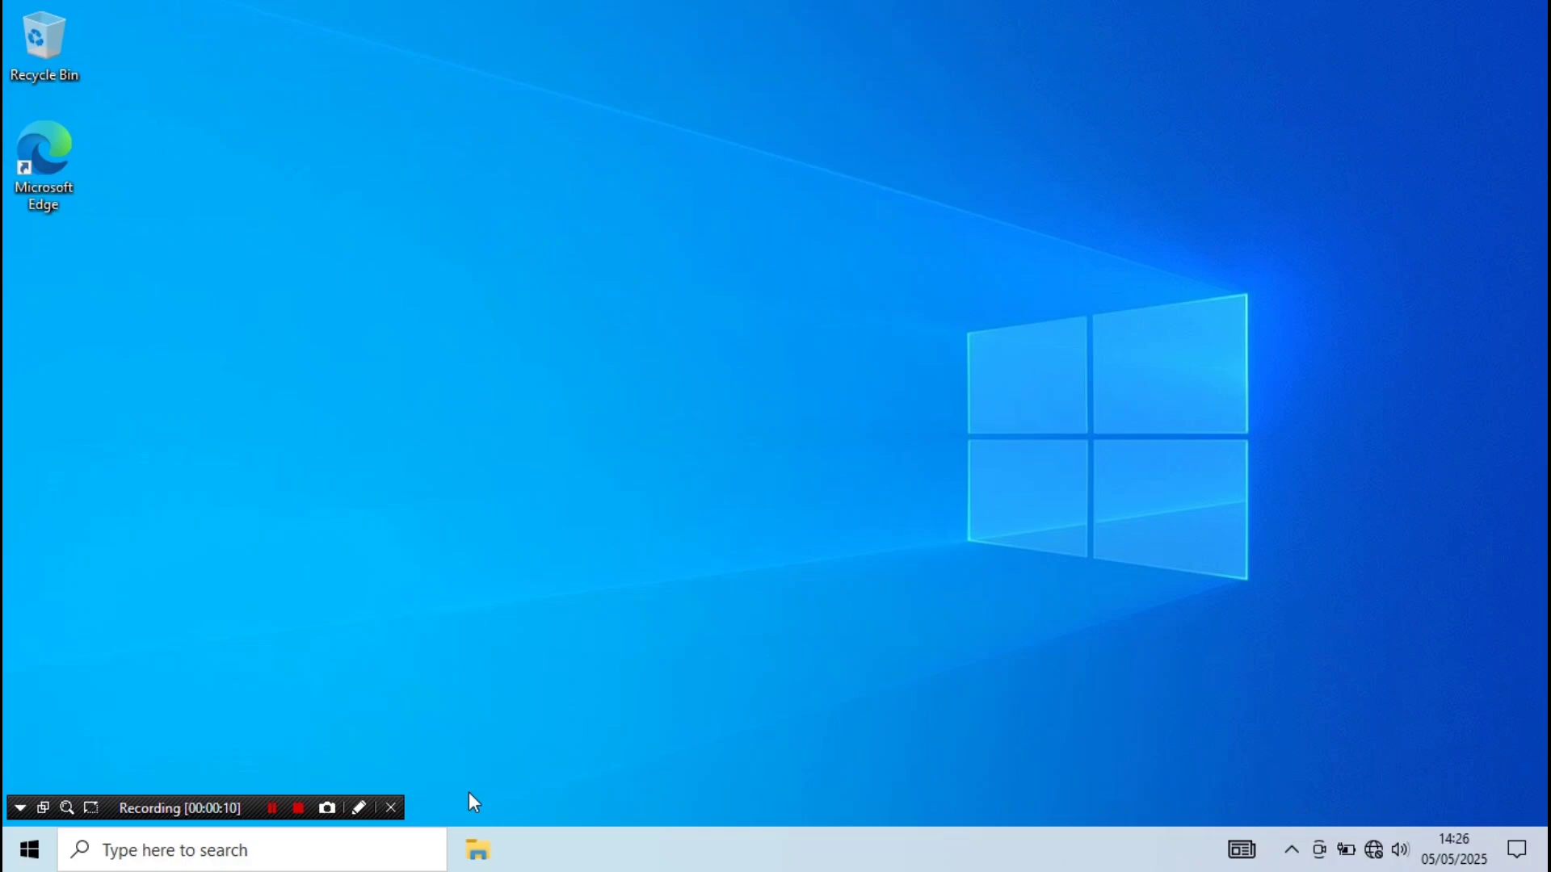
# - Search Windows for "device manager" and open Device Manager
pyautogui.click(343, 842)
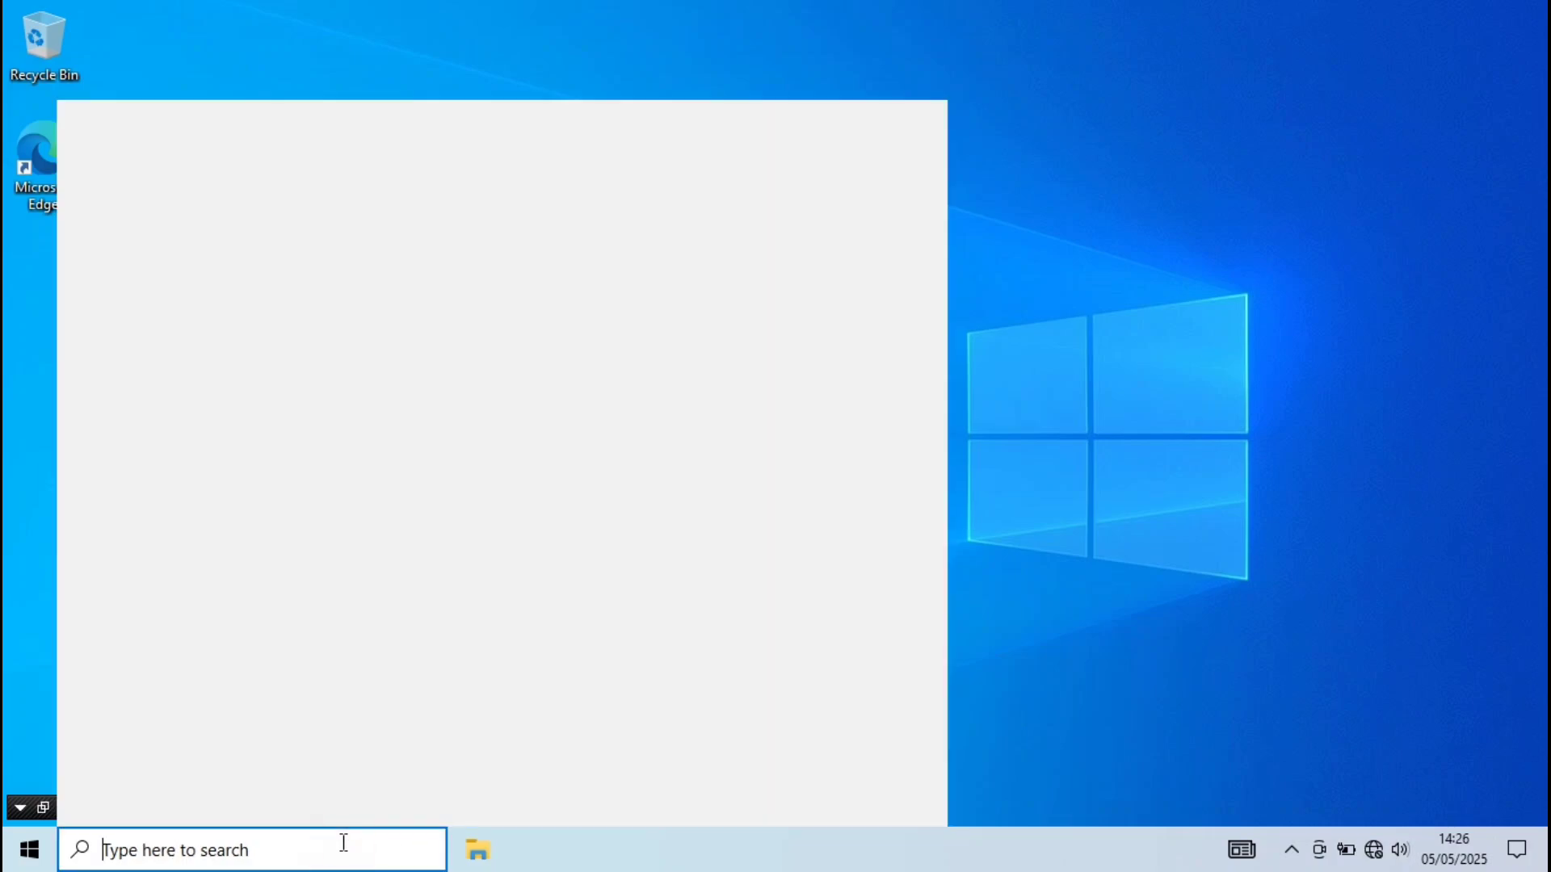
pyautogui.write('devic')
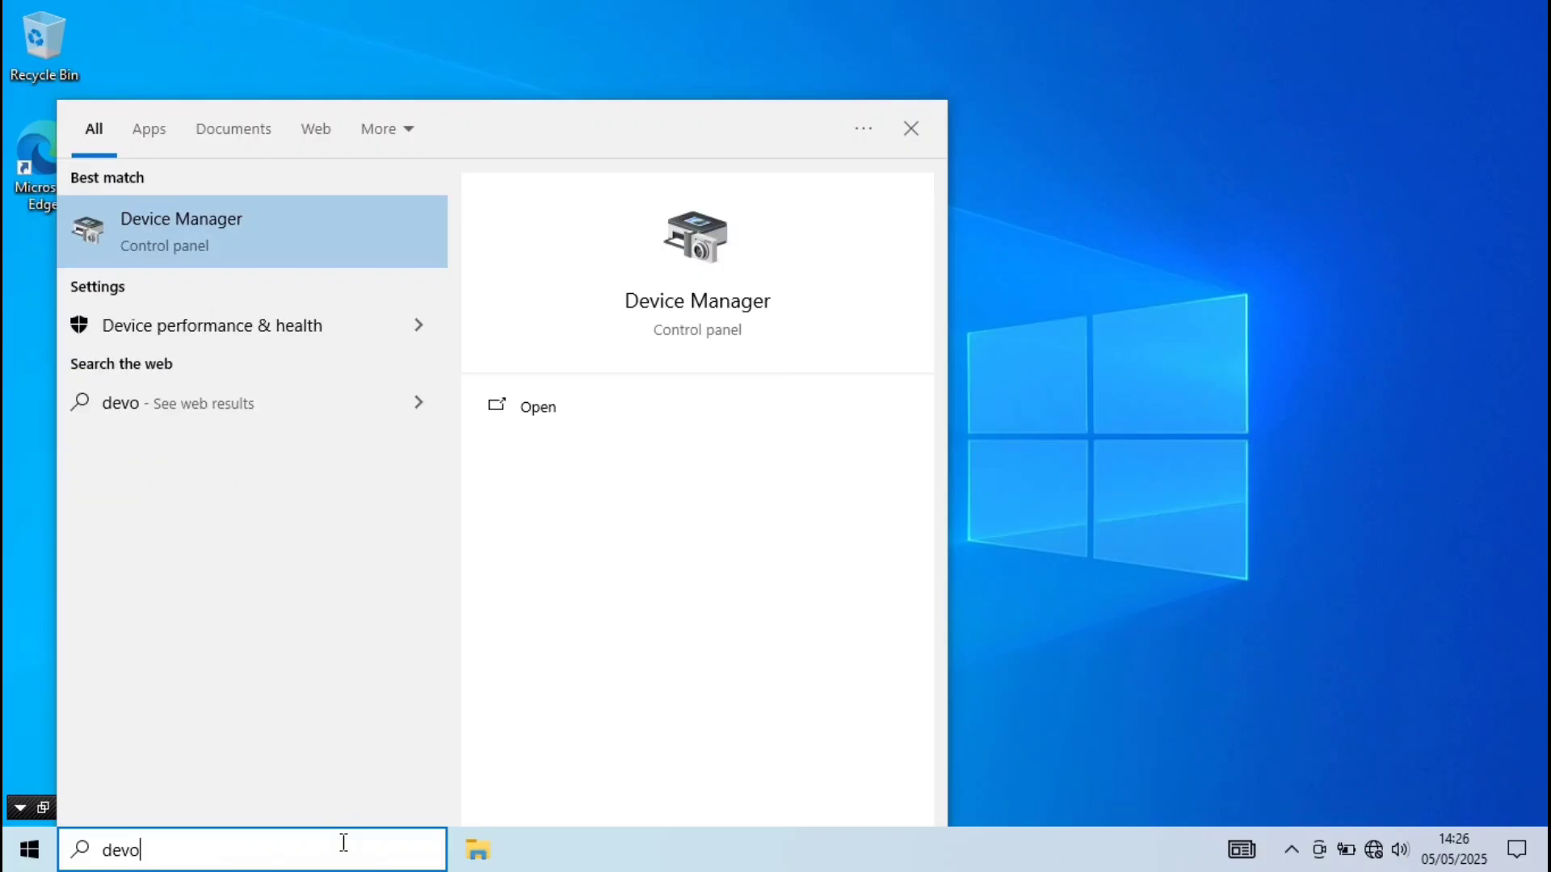
pyautogui.press('BackSpace')
pyautogui.press('BackSpace')
pyautogui.write('ice manager')
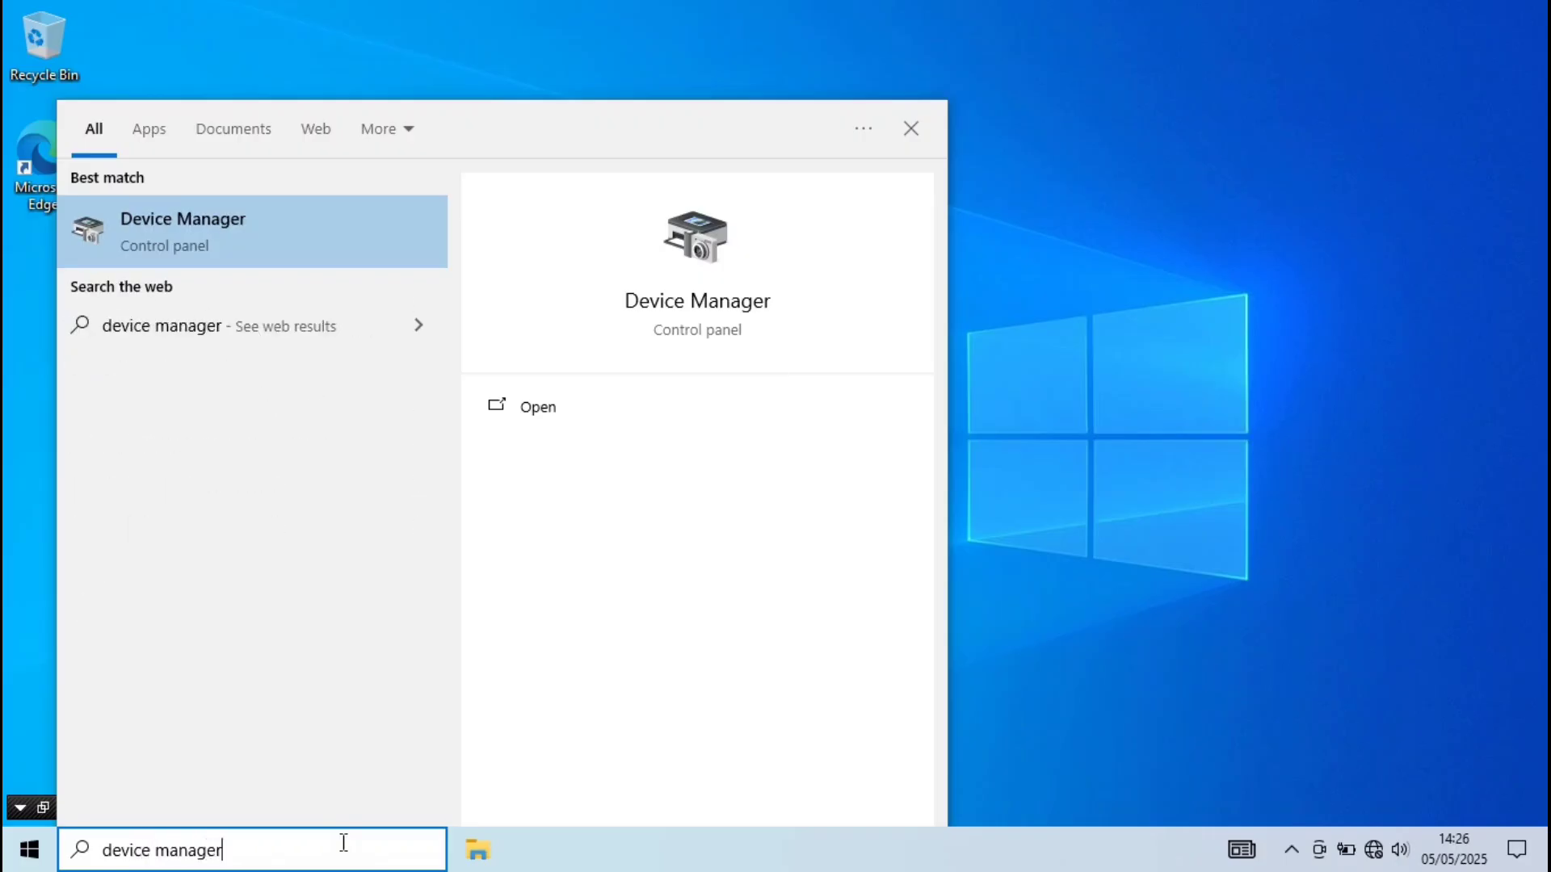
pyautogui.click(270, 212)
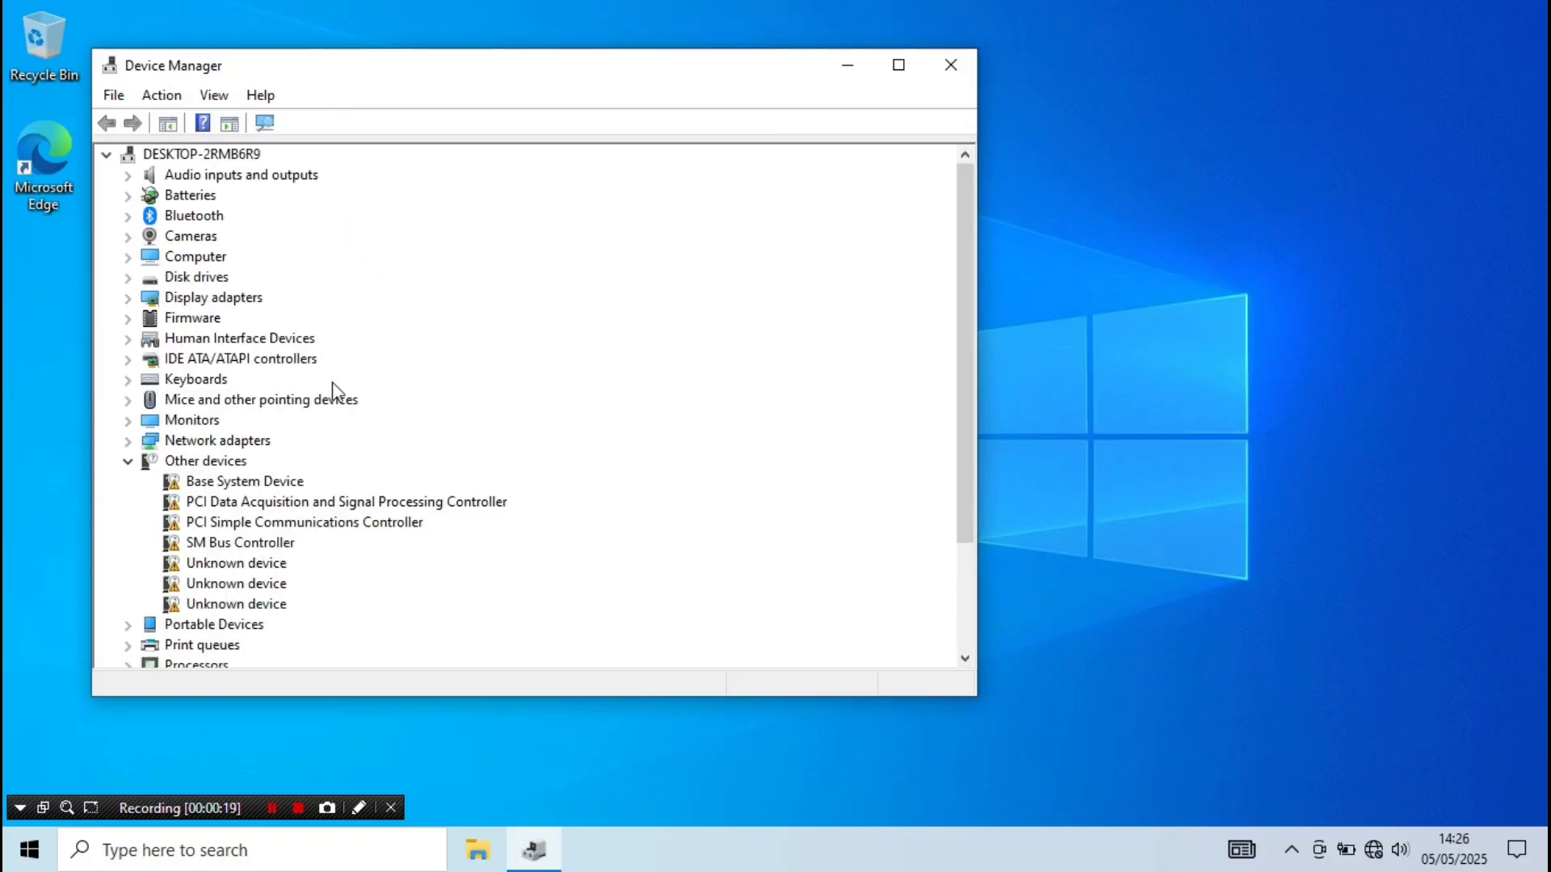
# - Expand the display adapters and review the device list for hardware without a proper driver
pyautogui.scroll(-3, 291, 464)
pyautogui.scroll(3, 315, 456)
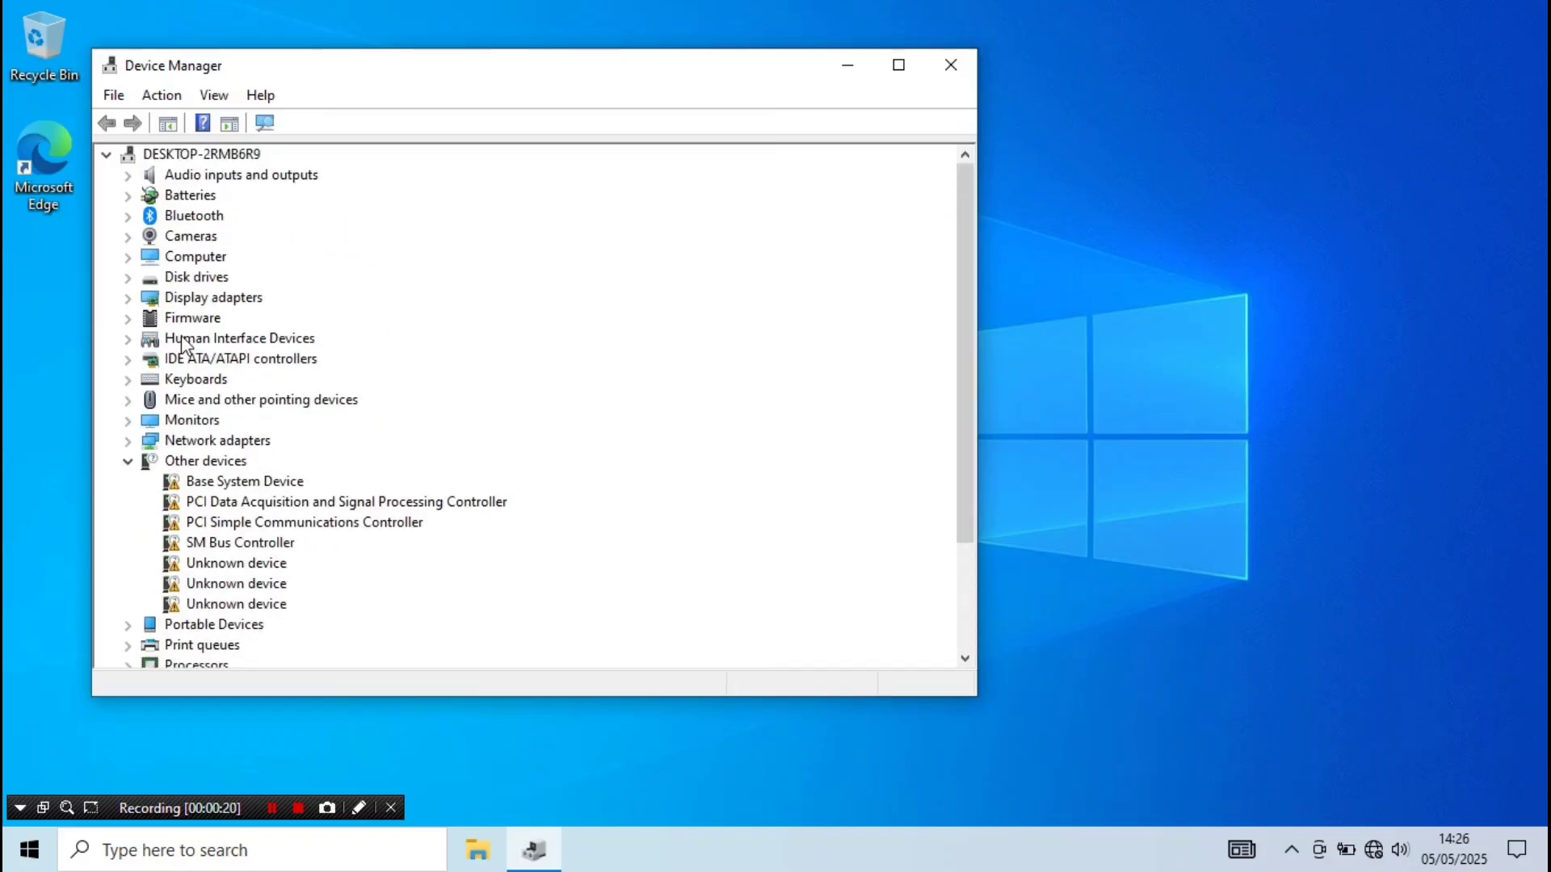
pyautogui.click(129, 298)
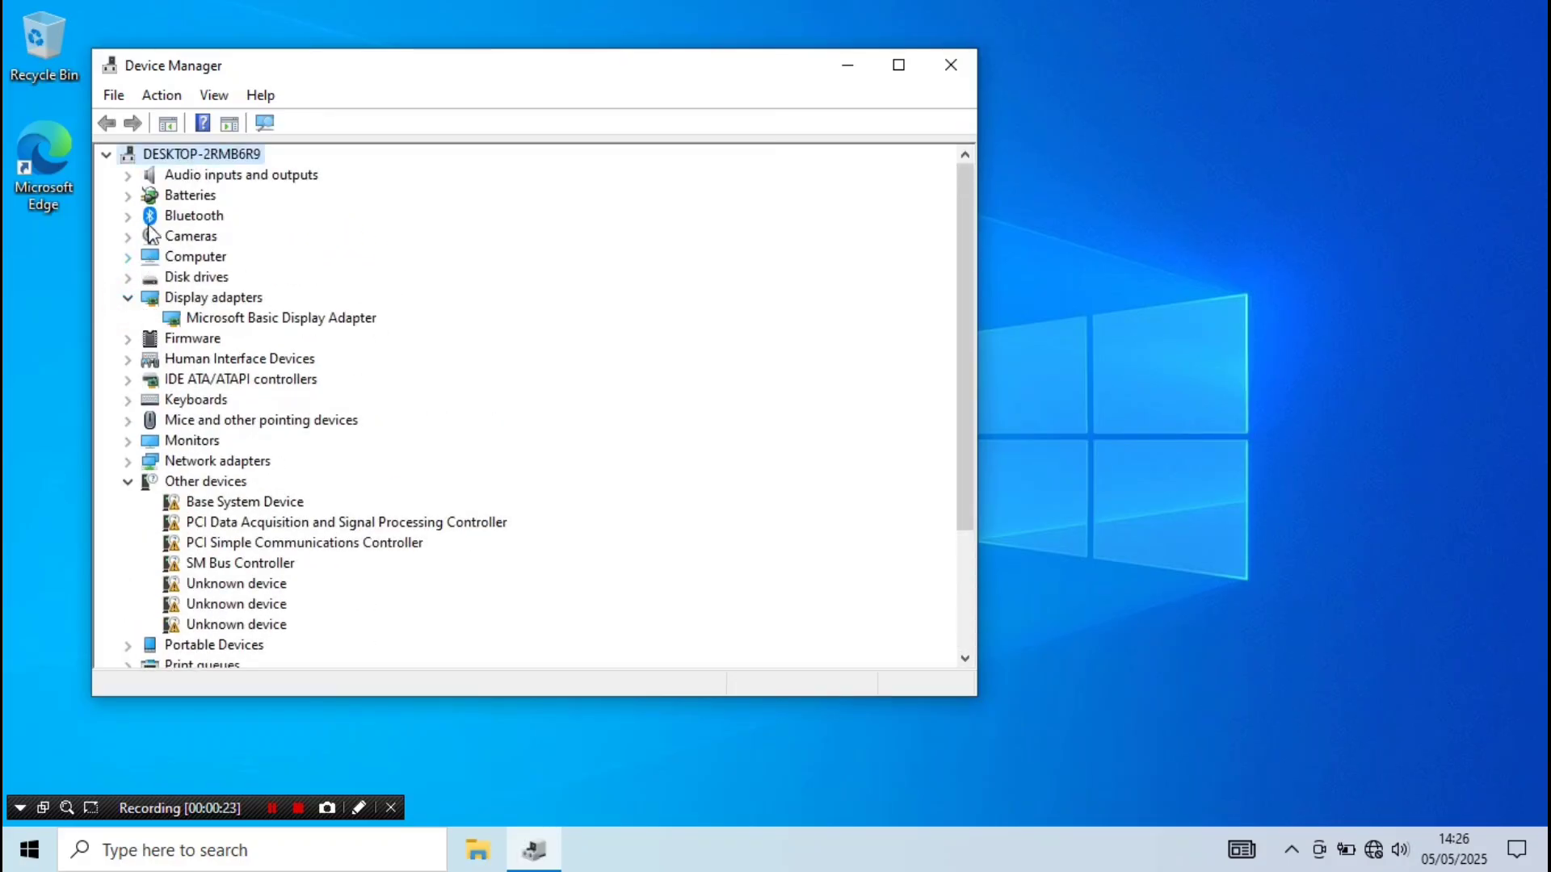
pyautogui.scroll(-3, 214, 480)
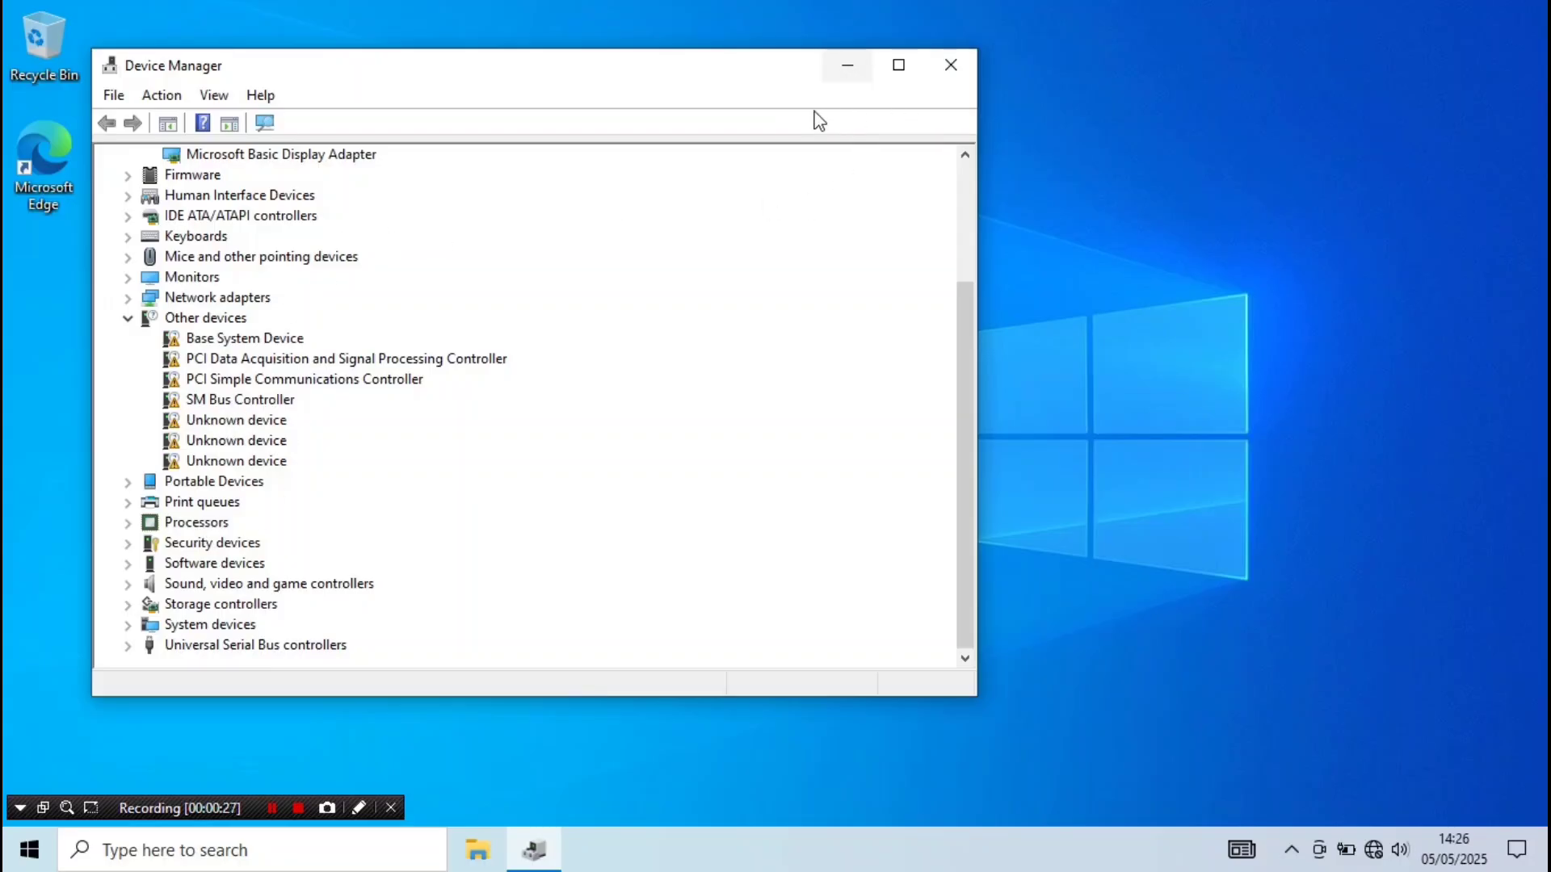
# - Reduce the Device Manager window's height and move the window aside to free space on the desktop
pyautogui.moveTo(512, 694); pyautogui.dragTo(536, 531)
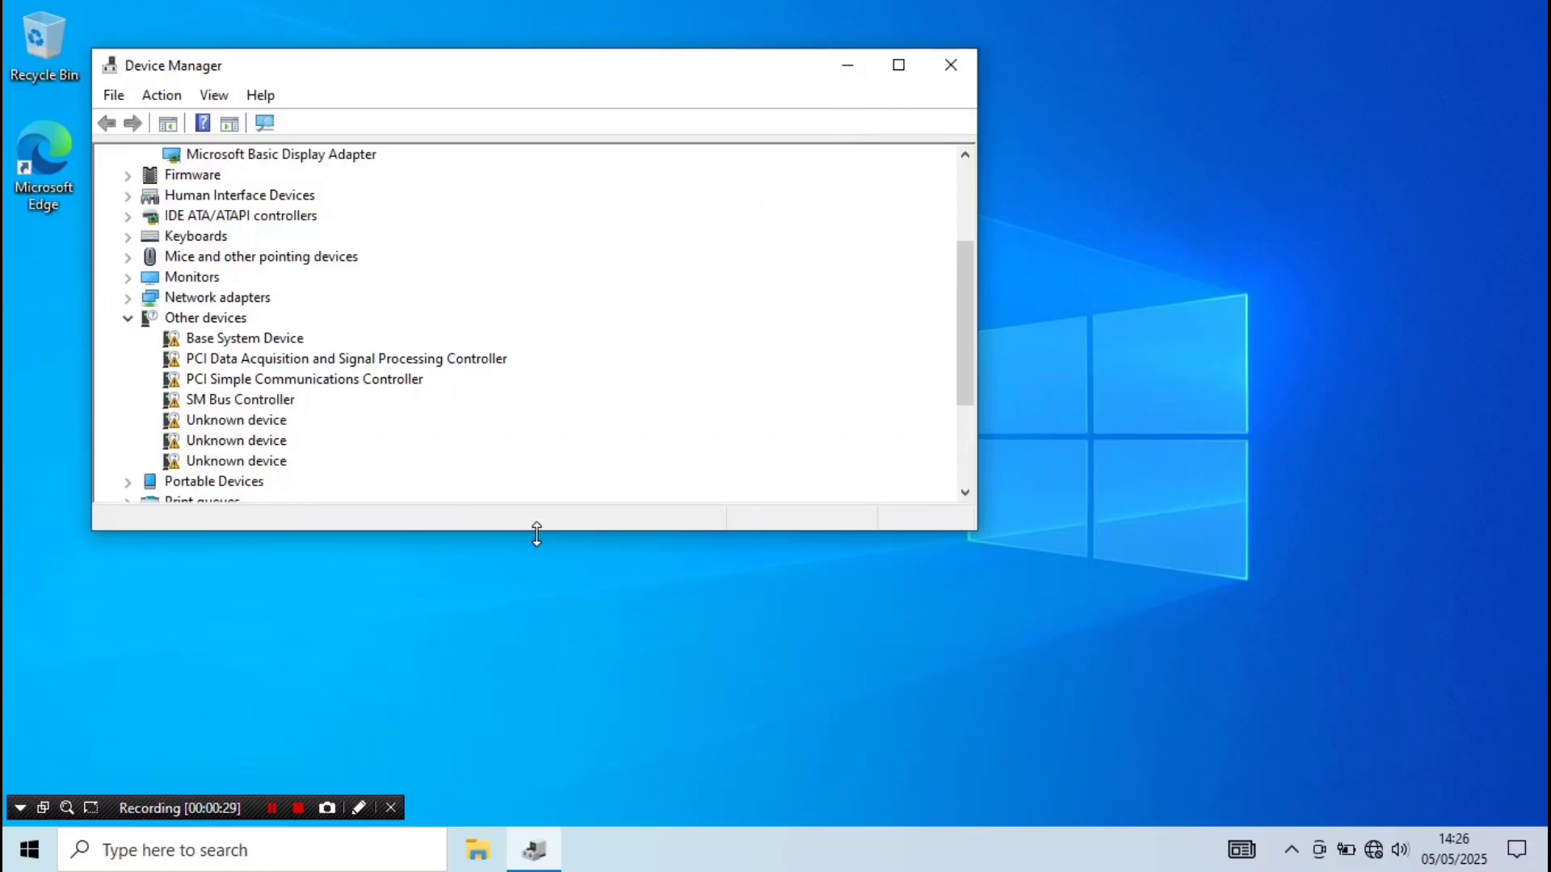
pyautogui.moveTo(616, 50); pyautogui.dragTo(1146, 360)
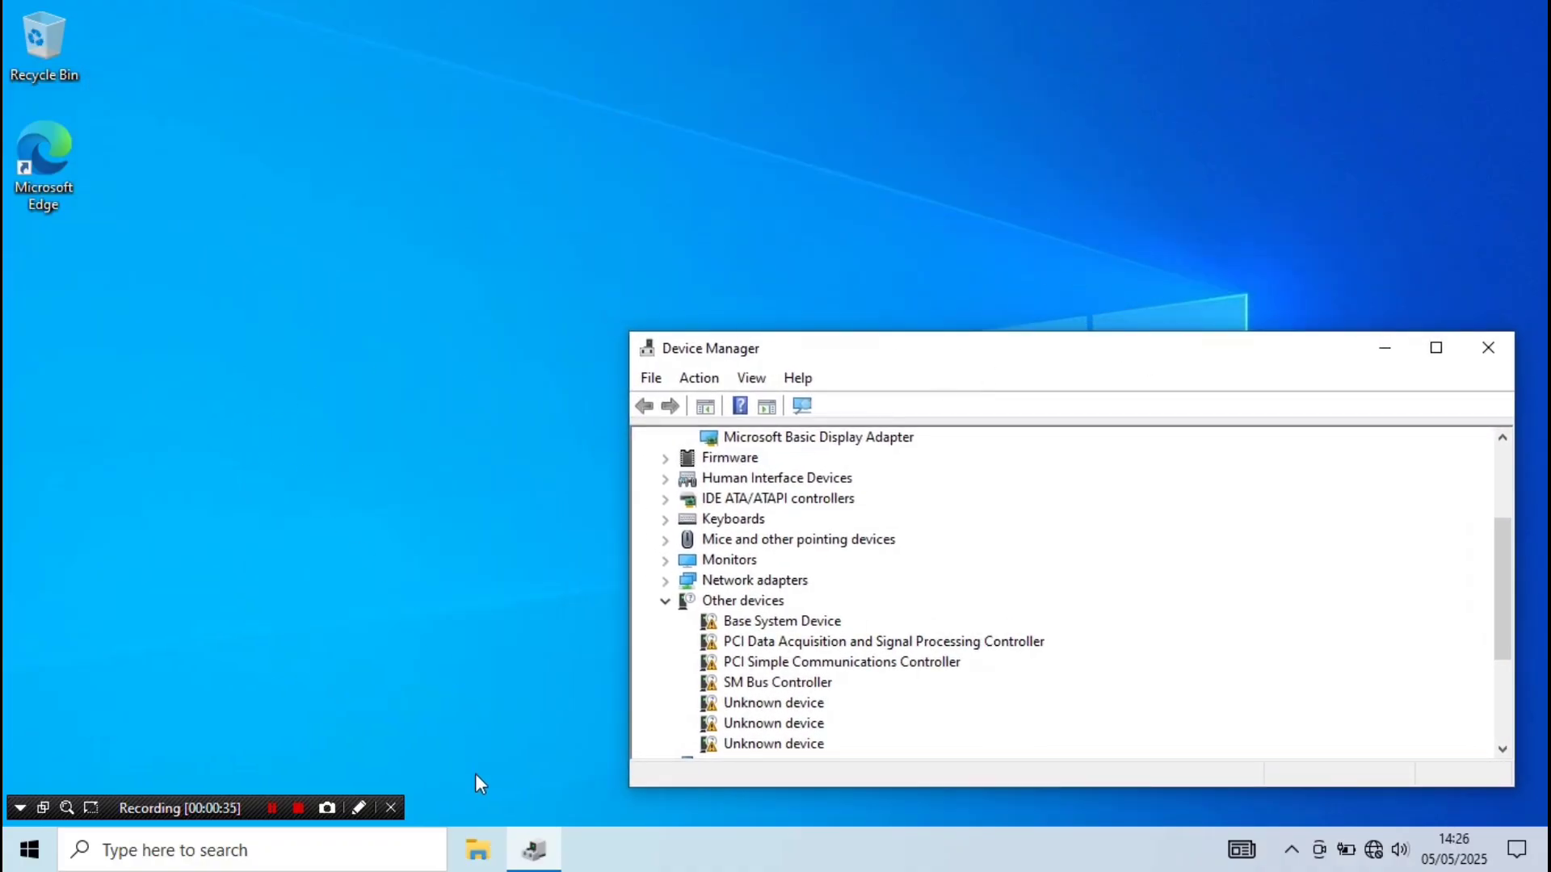
# - Mount the disc image SDI_1.25.3.Maret.2025 from drive D: in File Explorer and launch SDI_x64_R2503 from it
pyautogui.click(477, 858)
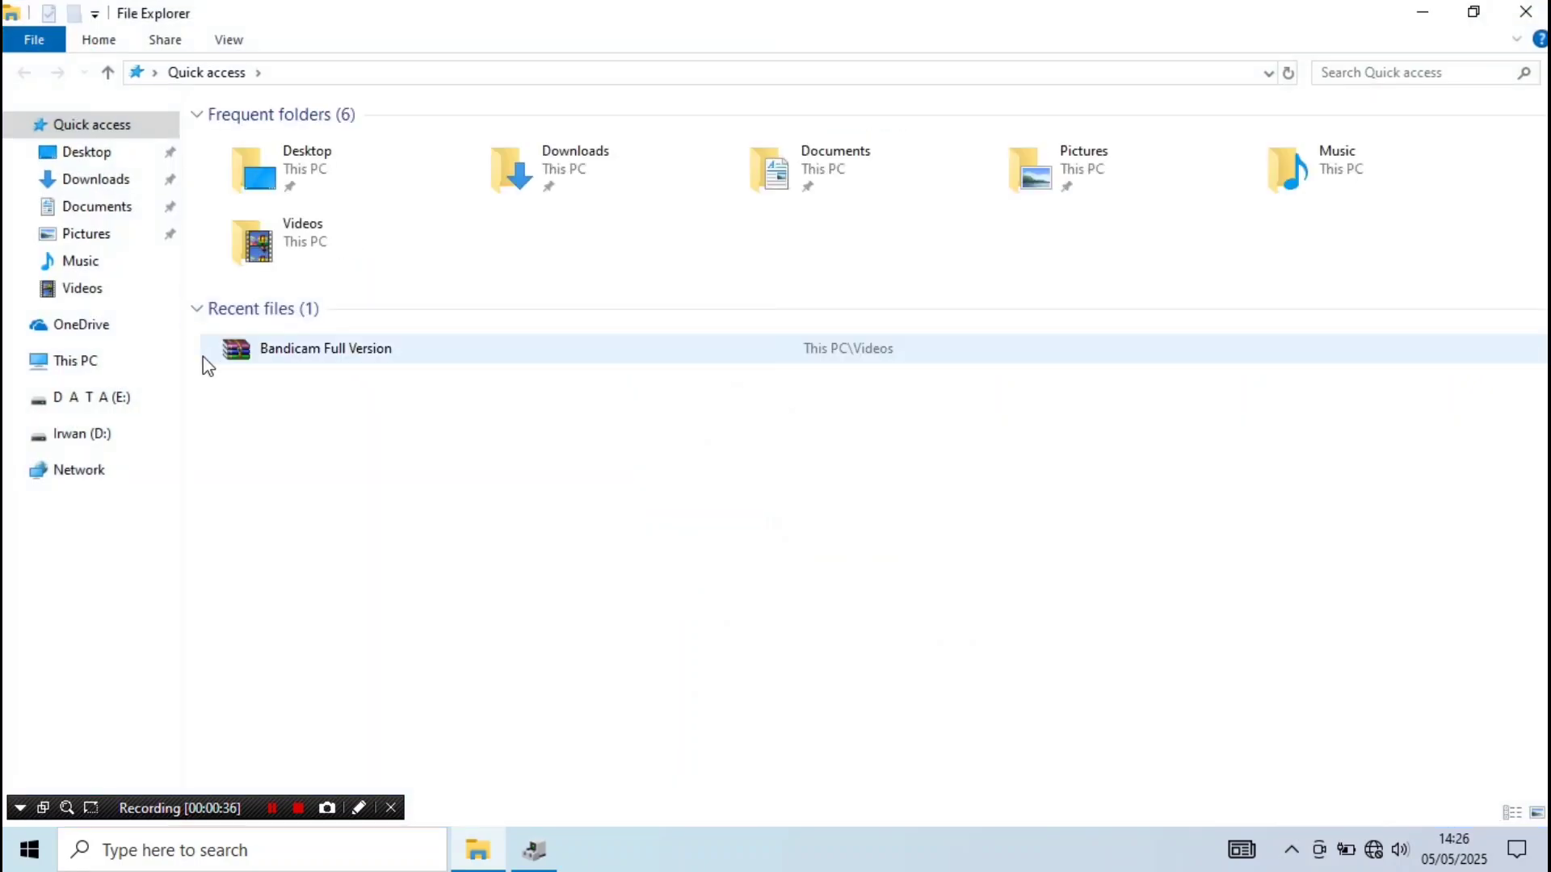
pyautogui.click(93, 365)
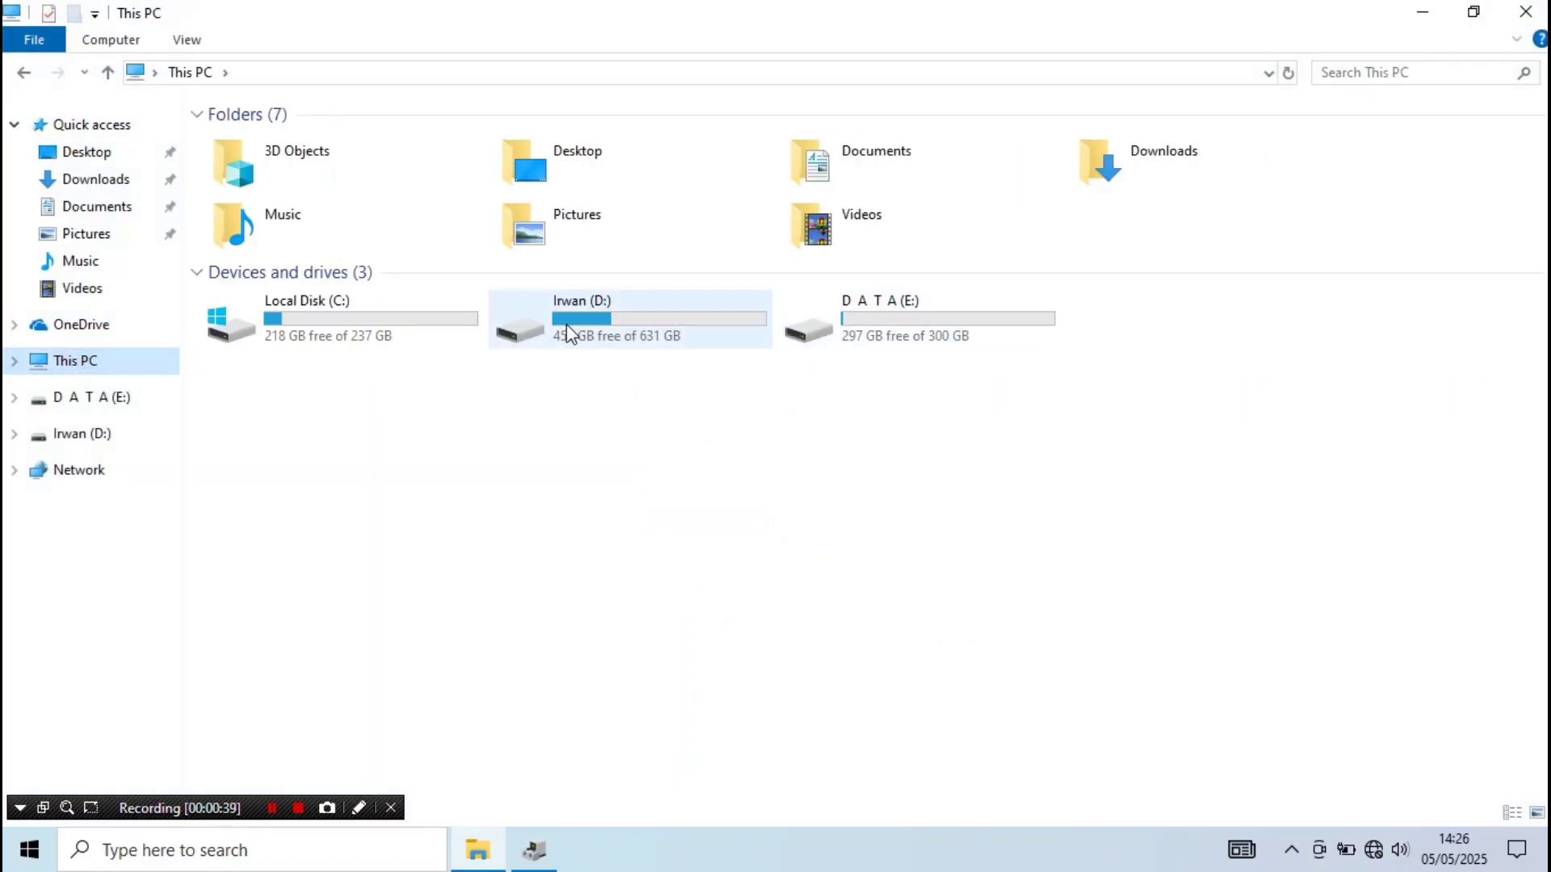
pyautogui.click(602, 325)
pyautogui.doubleClick(602, 325)
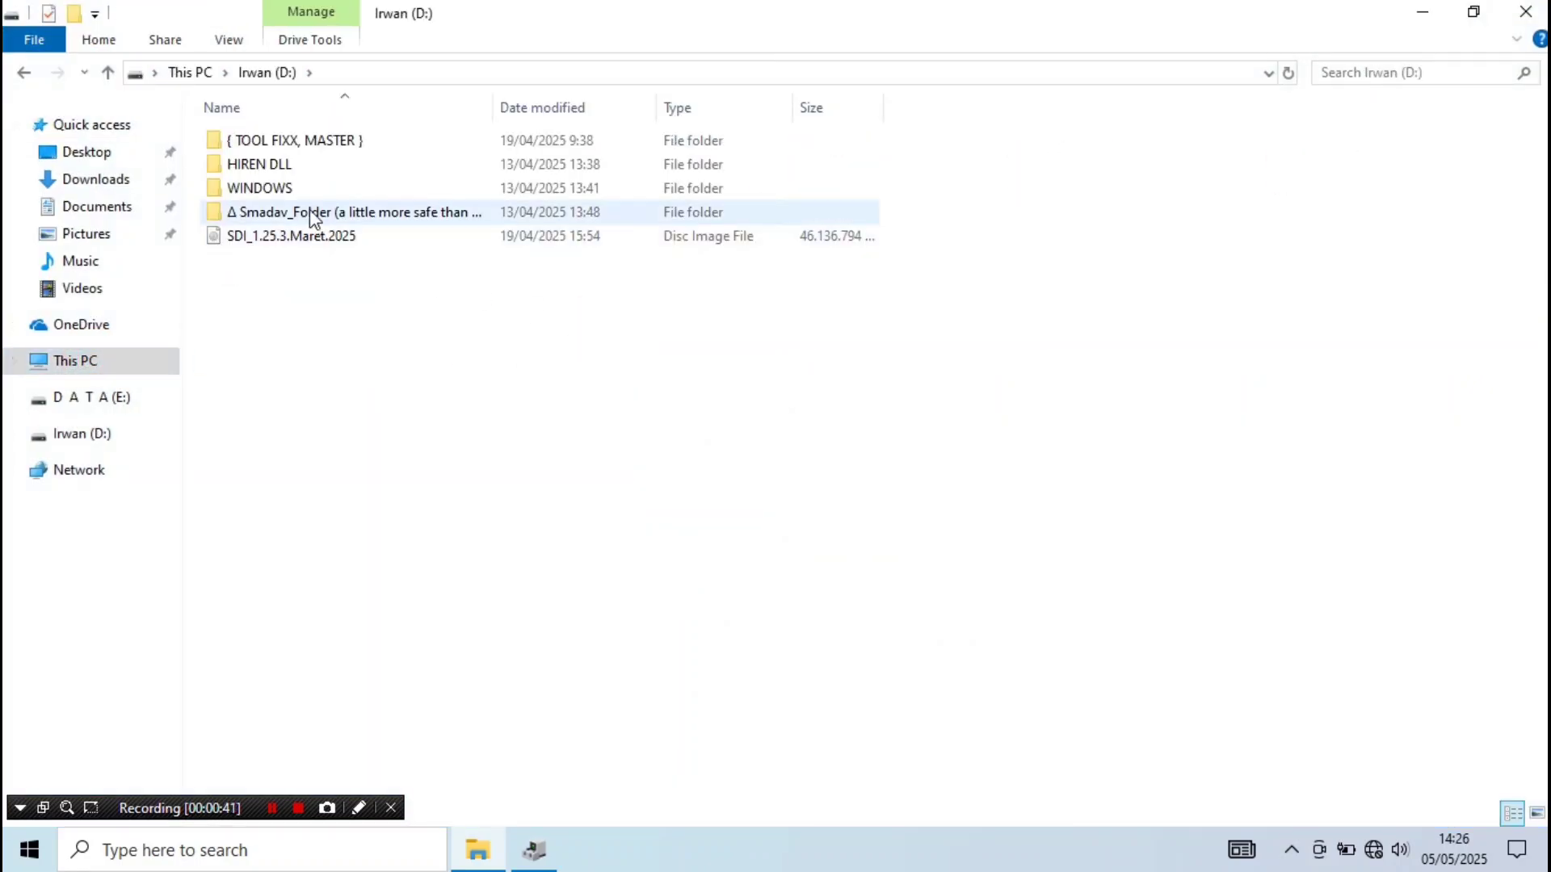
pyautogui.click(284, 239)
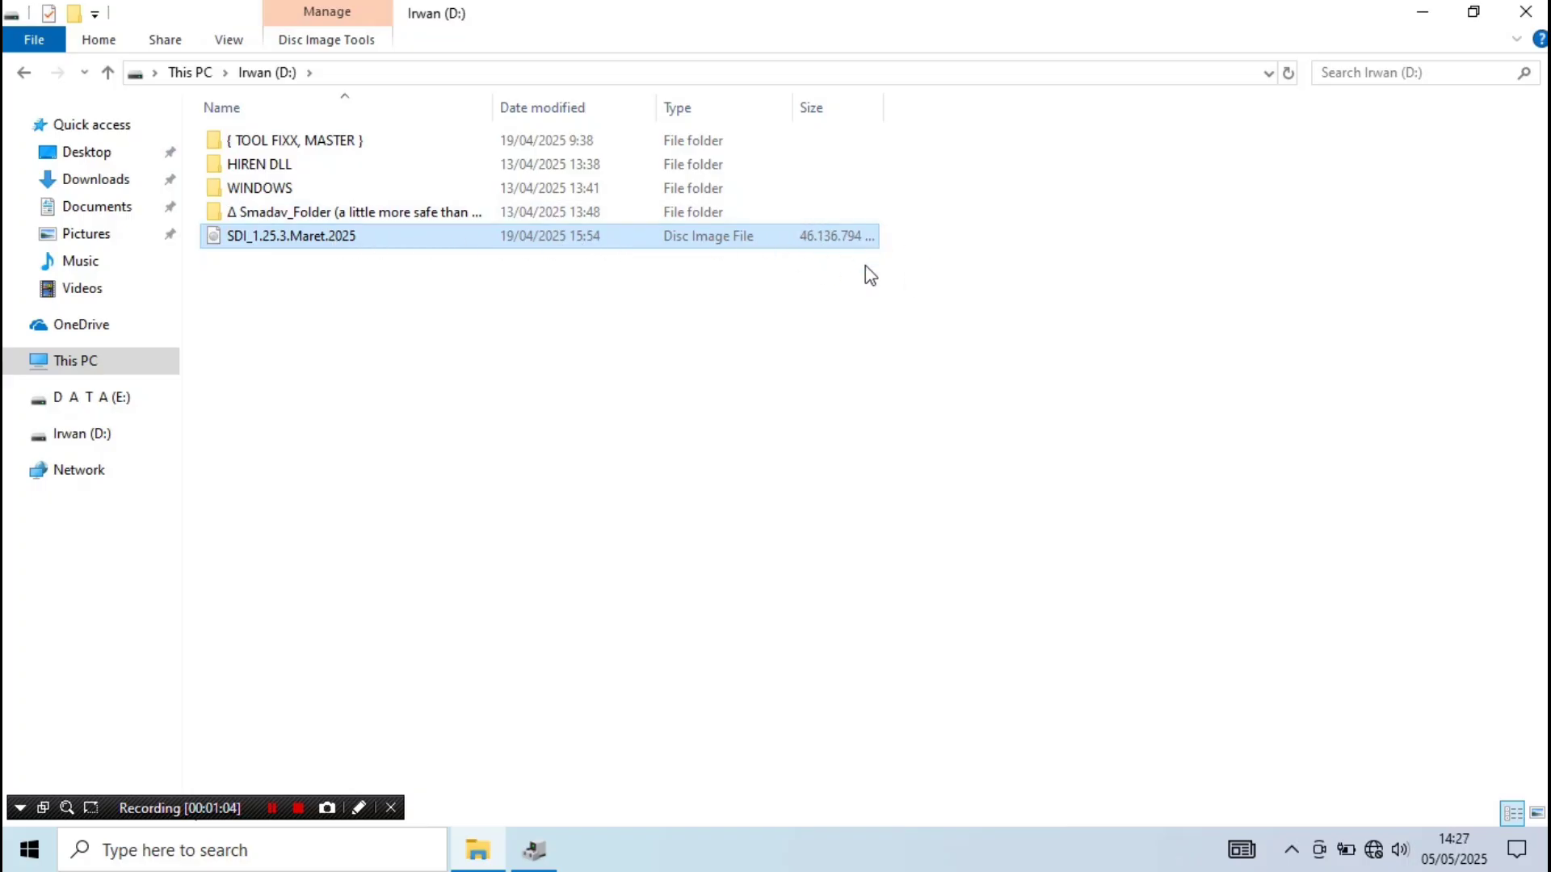
pyautogui.doubleClick(274, 236)
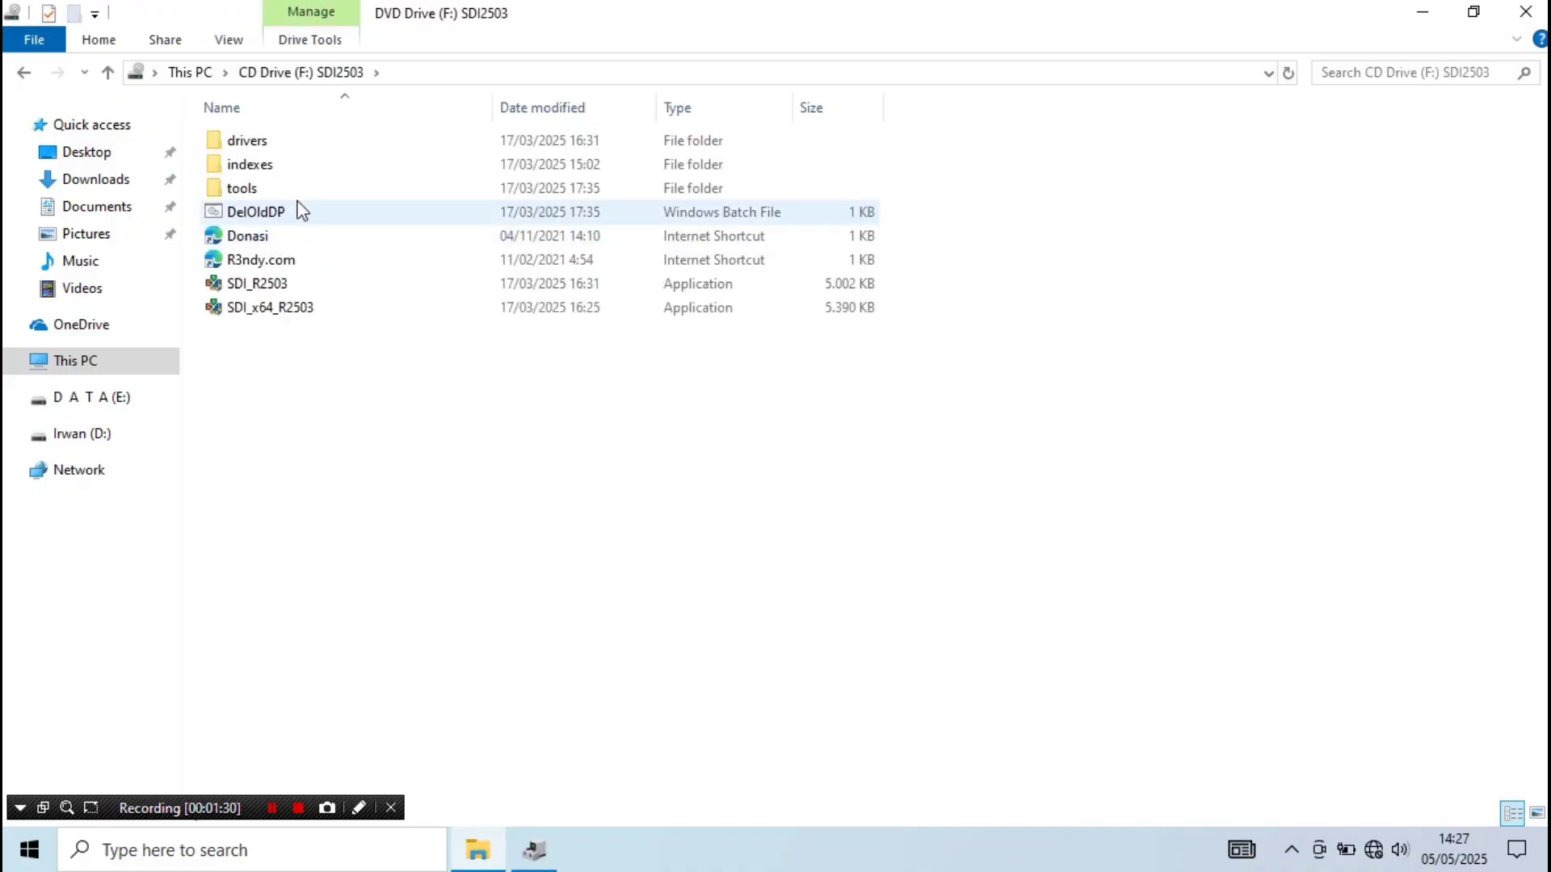
pyautogui.click(304, 306)
pyautogui.doubleClick(283, 309)
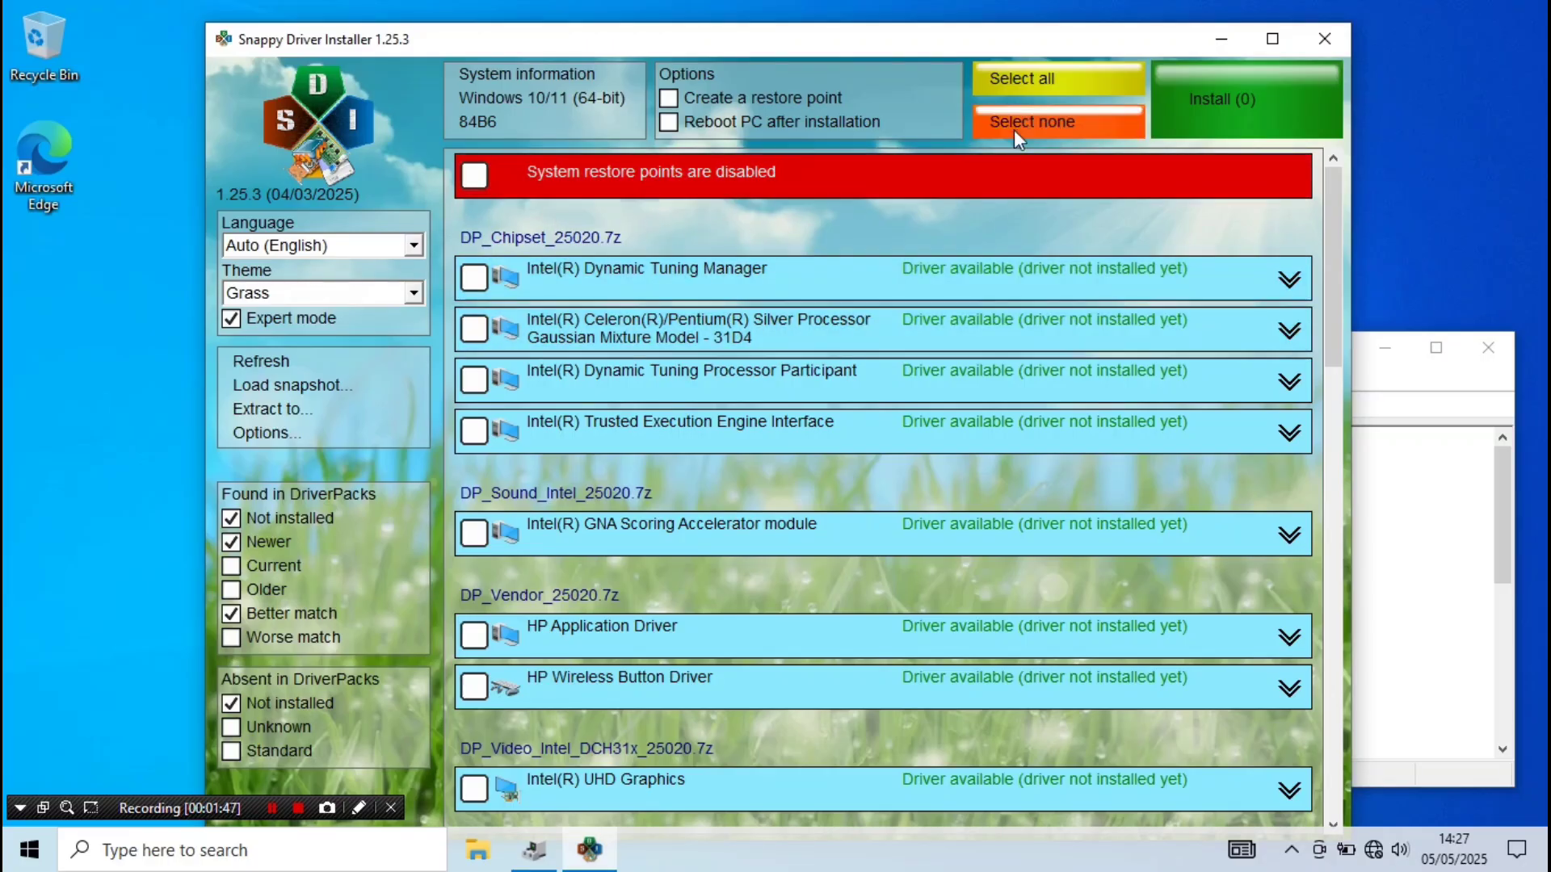
# - Select all the available drivers in Snappy Driver Installer and start installing them
pyautogui.click(1023, 91)
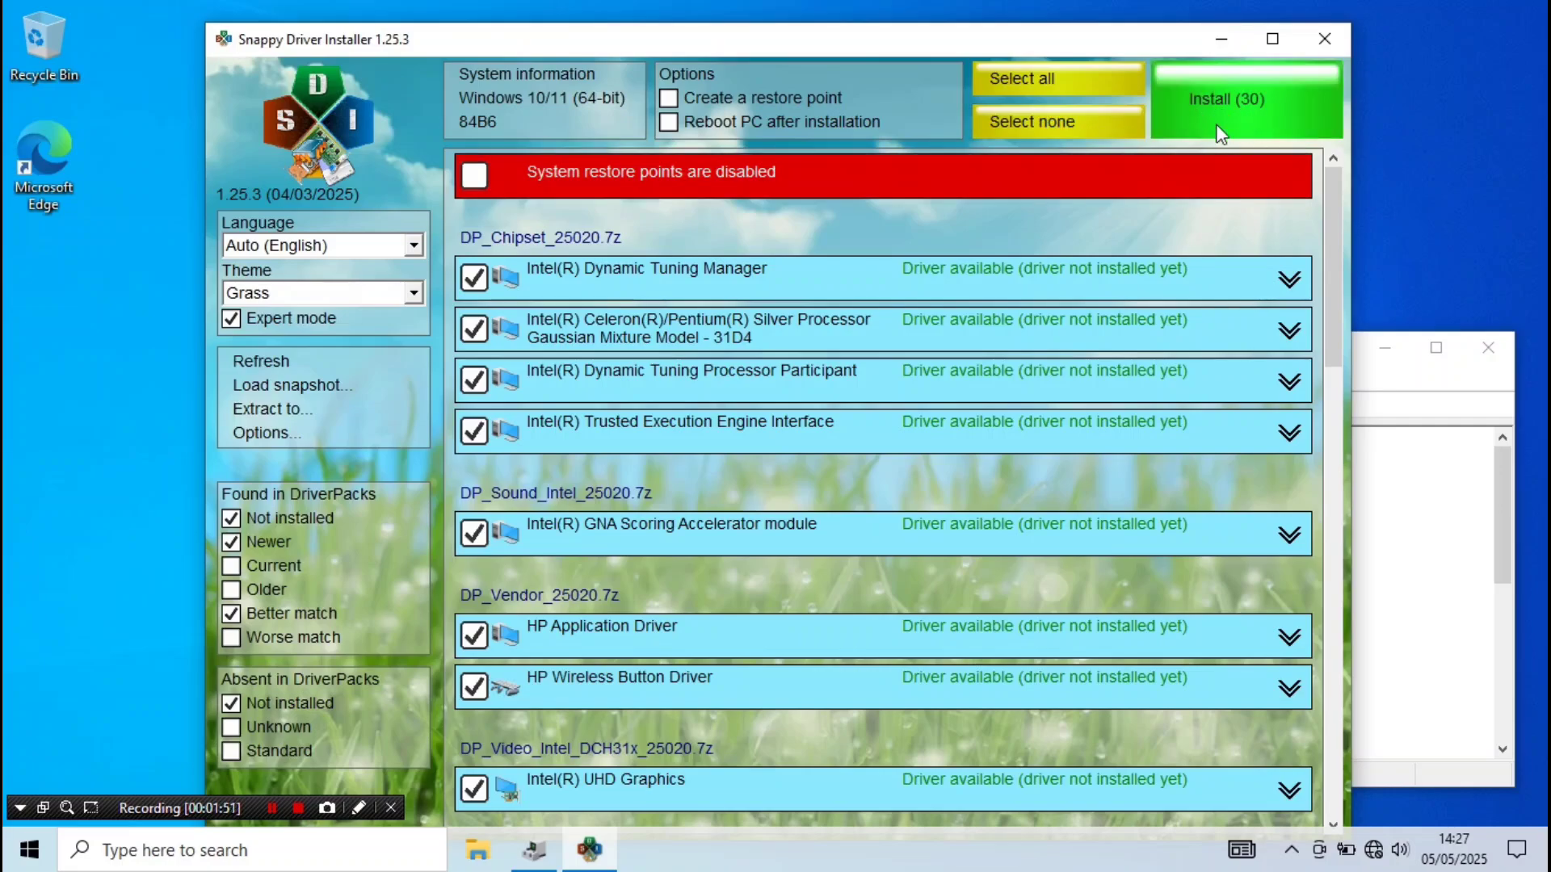
pyautogui.click(231, 318)
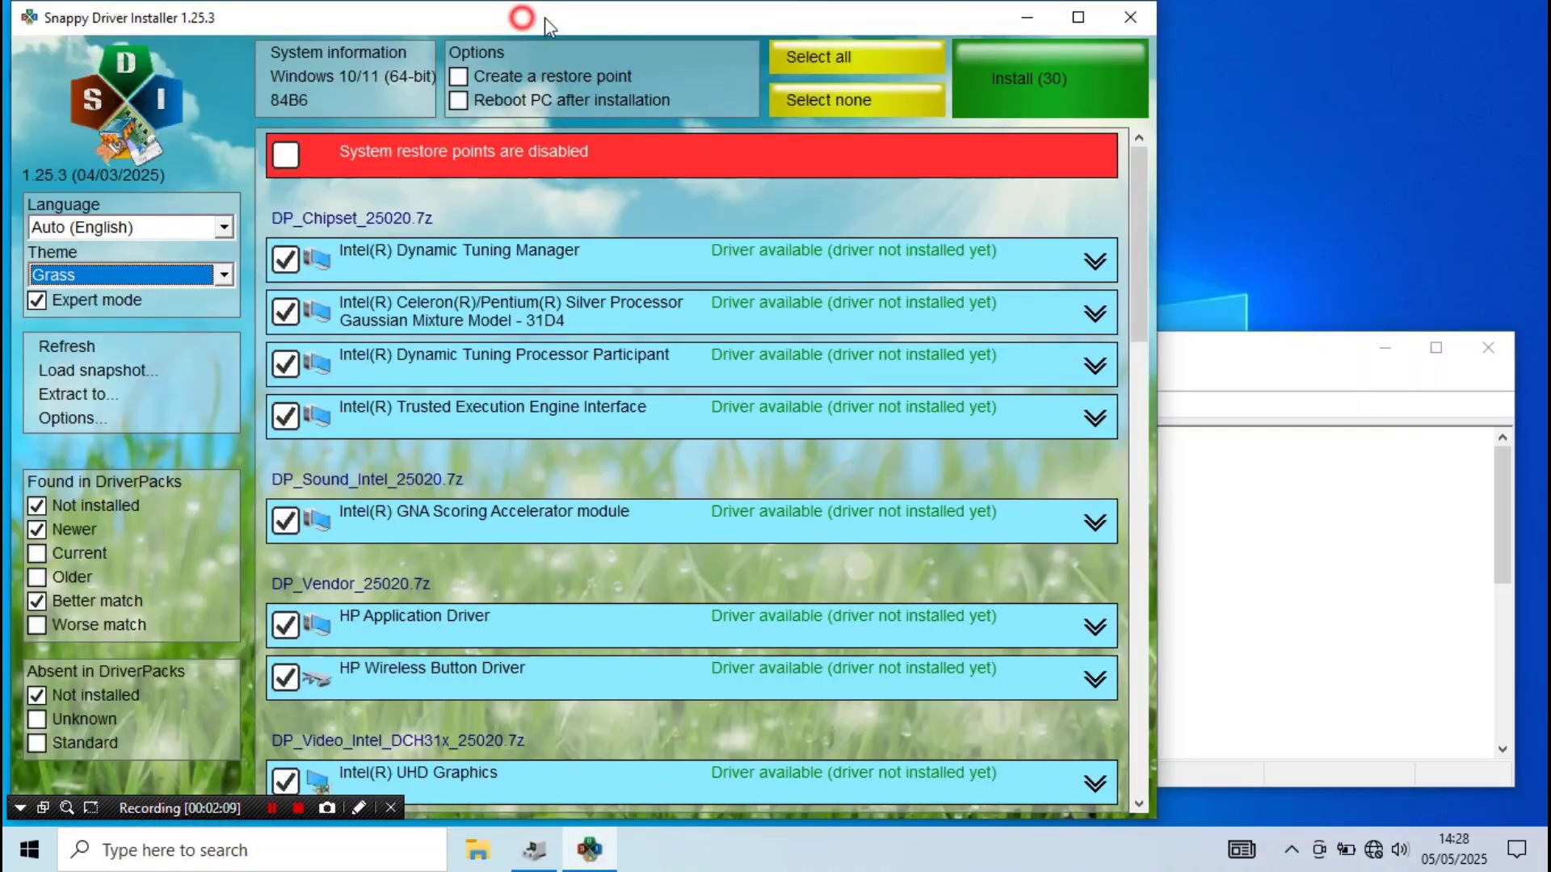
pyautogui.moveTo(714, 16); pyautogui.dragTo(670, 18)
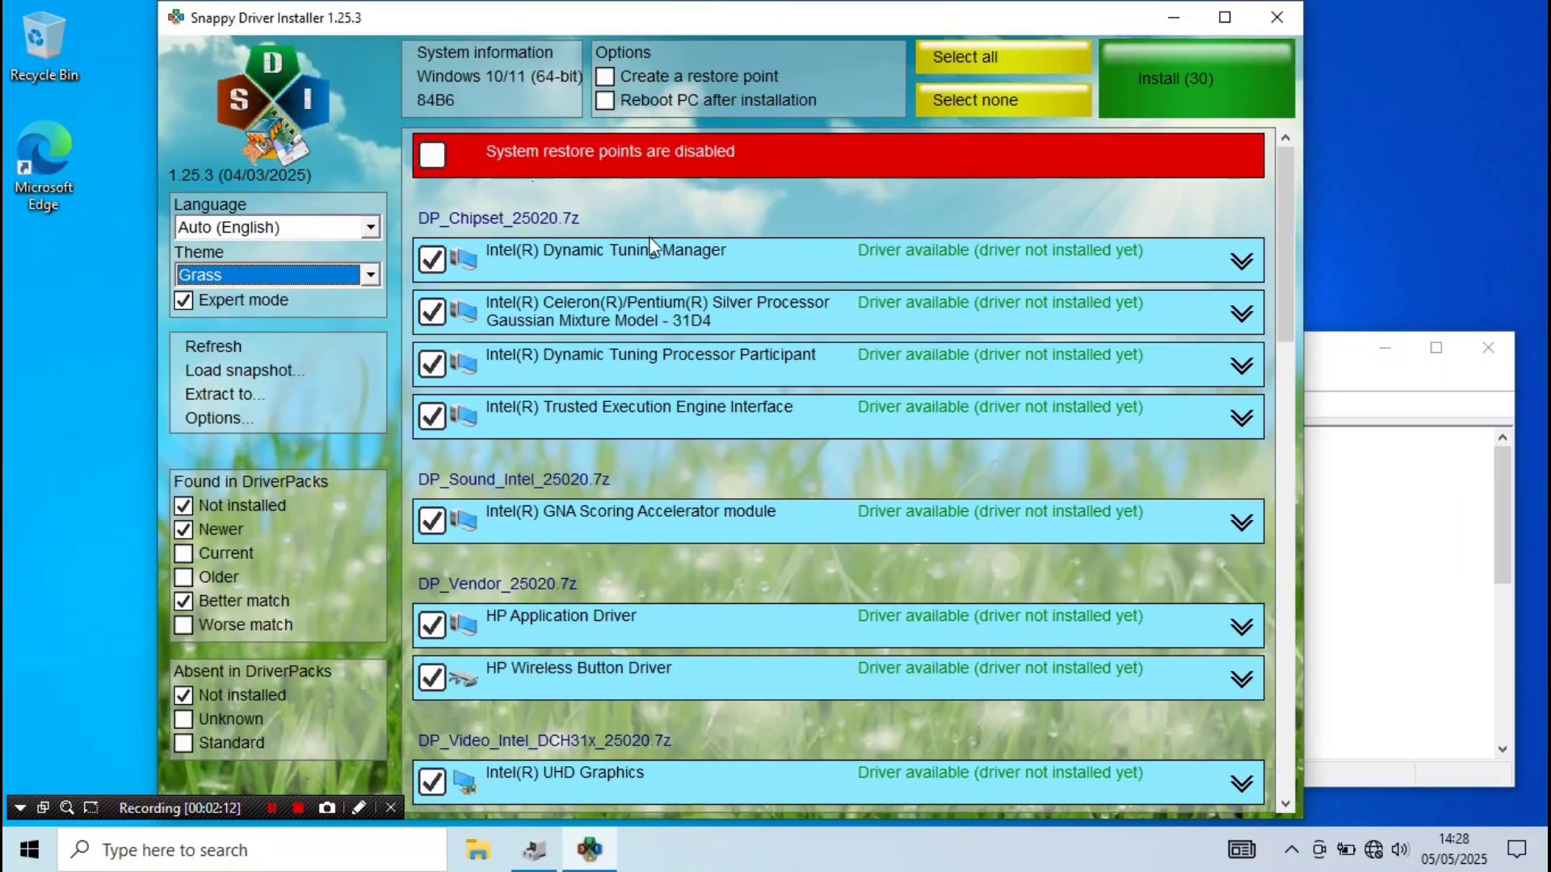
pyautogui.click(1211, 95)
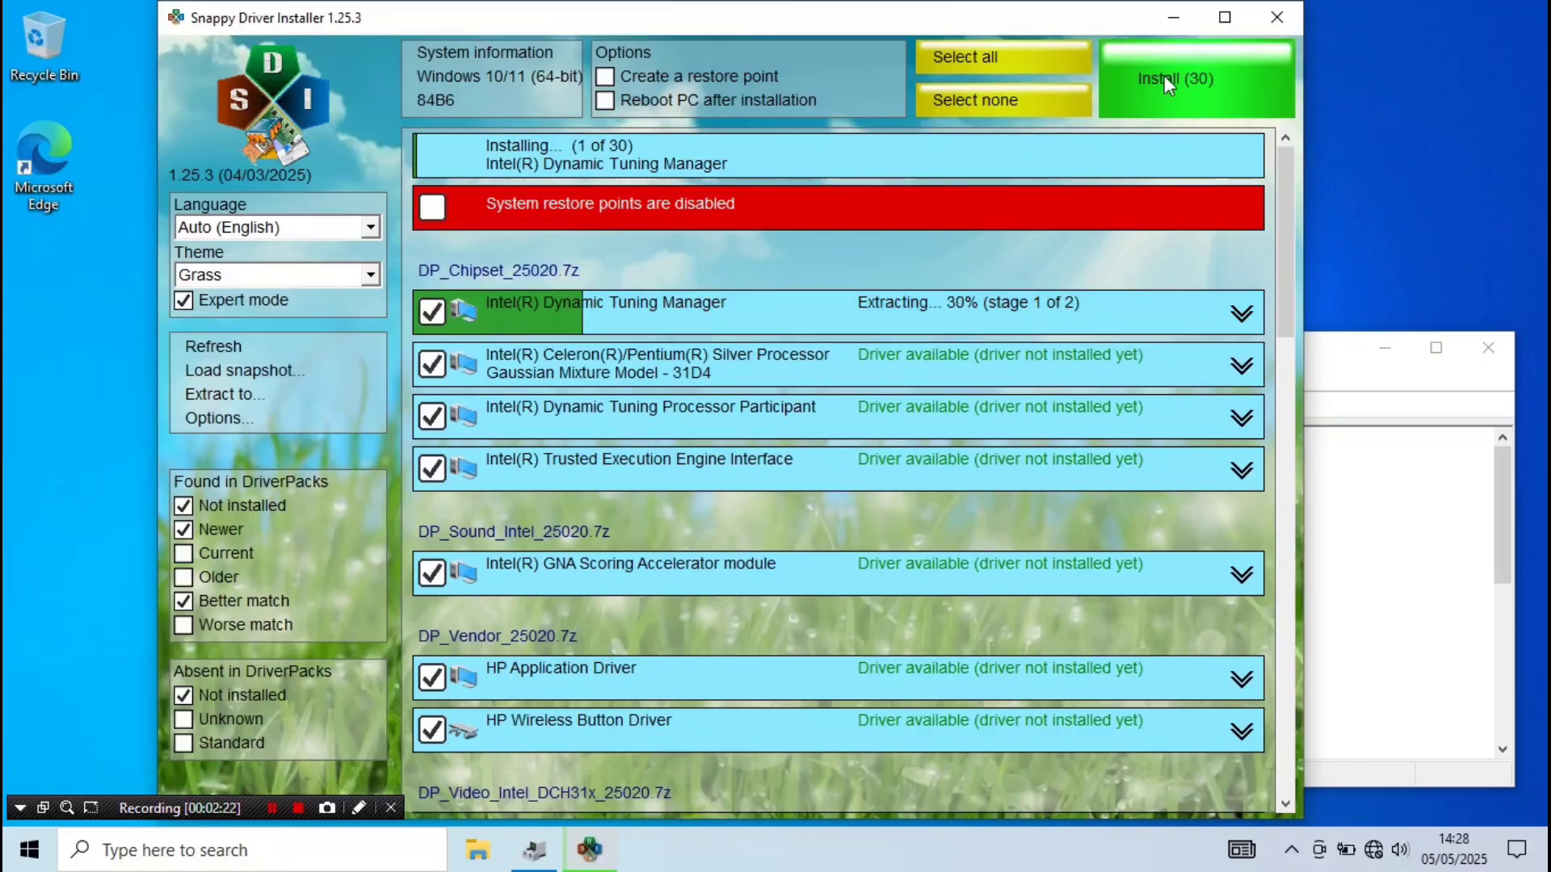
# - Bring Device Manager to the front, review the entries under Other devices, and shift the window aside
pyautogui.click(1333, 354)
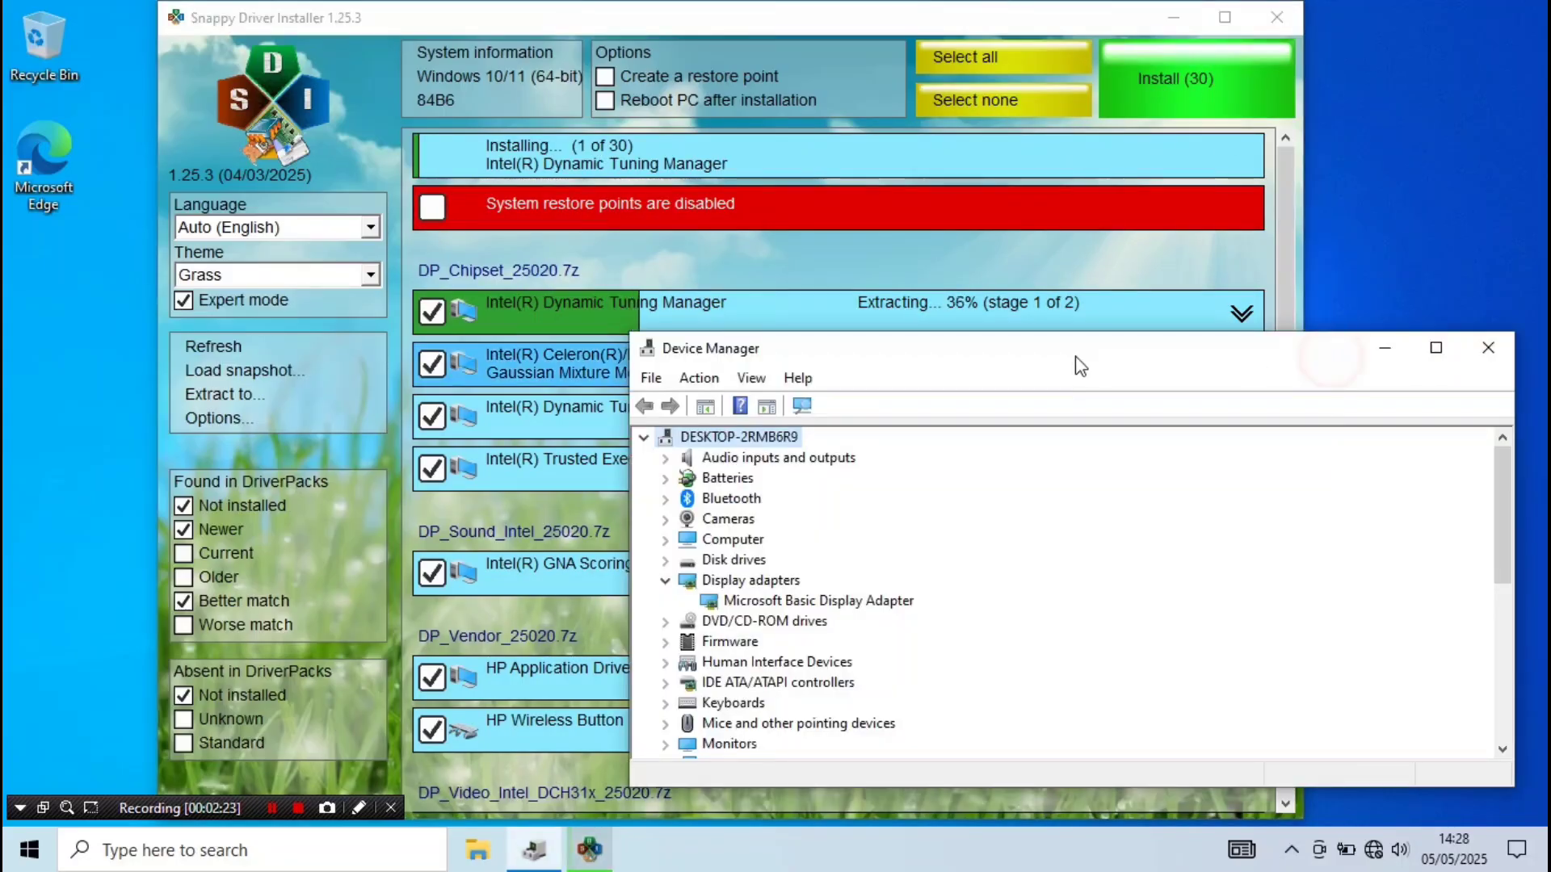
pyautogui.scroll(-5, 947, 469)
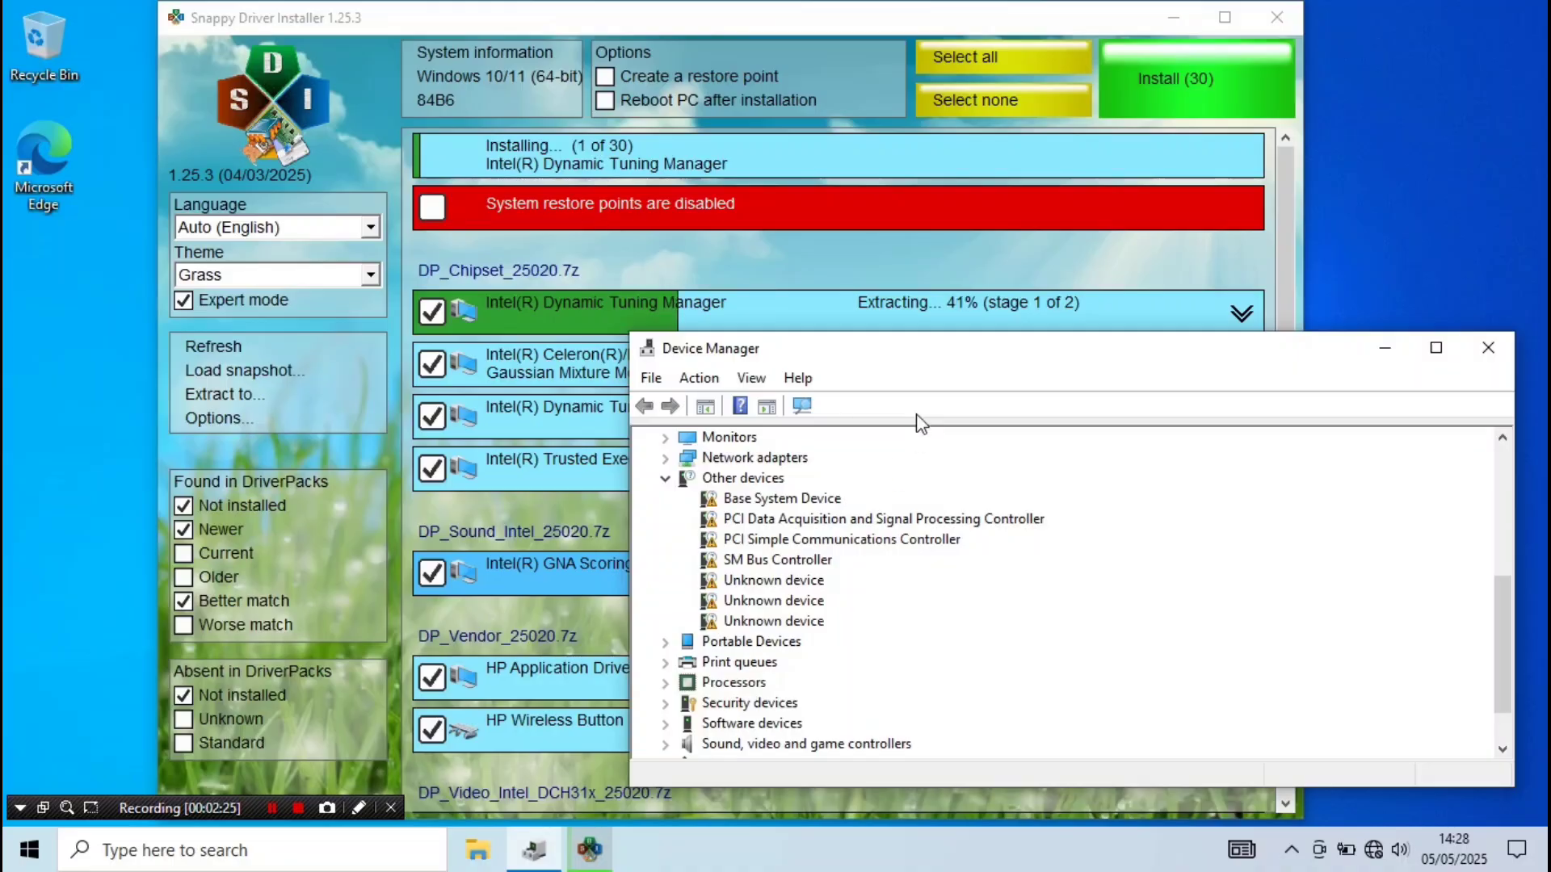
pyautogui.moveTo(937, 352); pyautogui.dragTo(1152, 344)
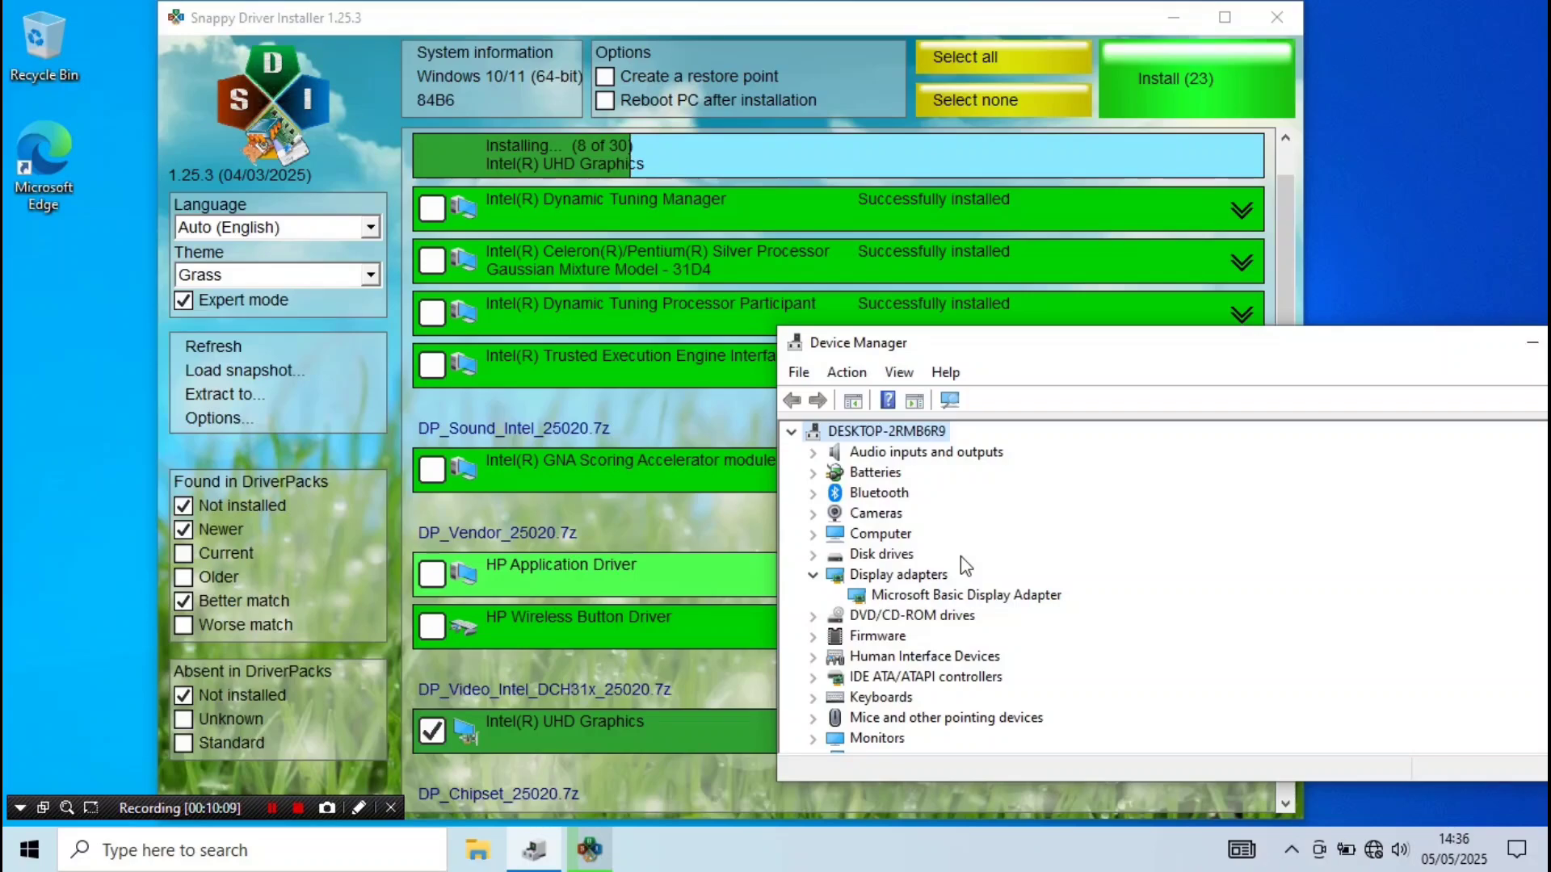
# - Check the installation progress of Intel(R) UHD Graphics in the driver list, moving Device Manager clear of its row
pyautogui.scroll(-2, 571, 550)
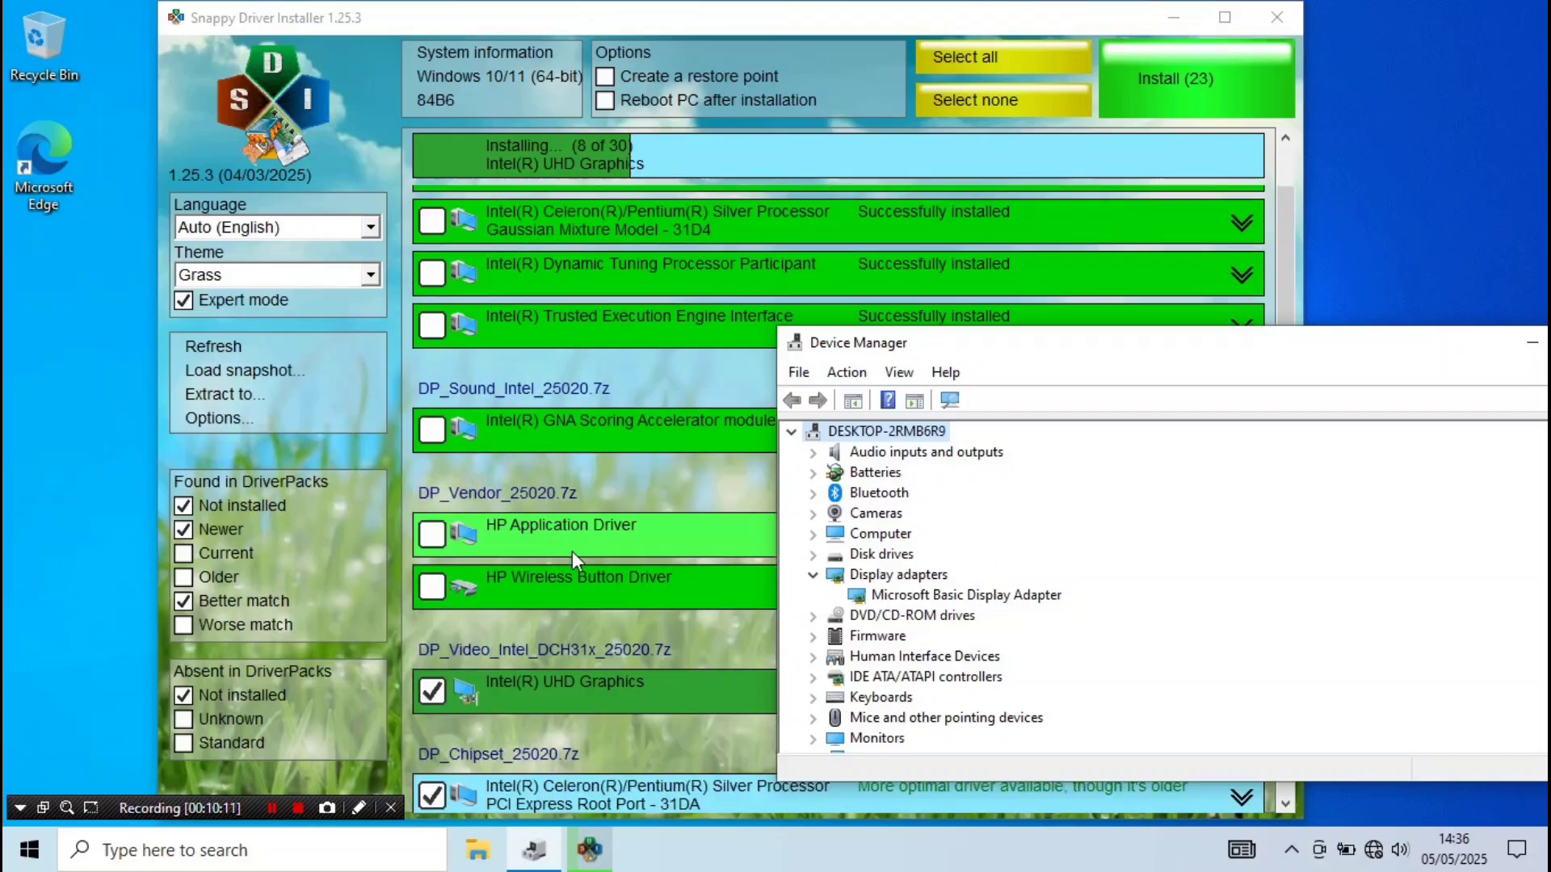
pyautogui.scroll(-1, 575, 546)
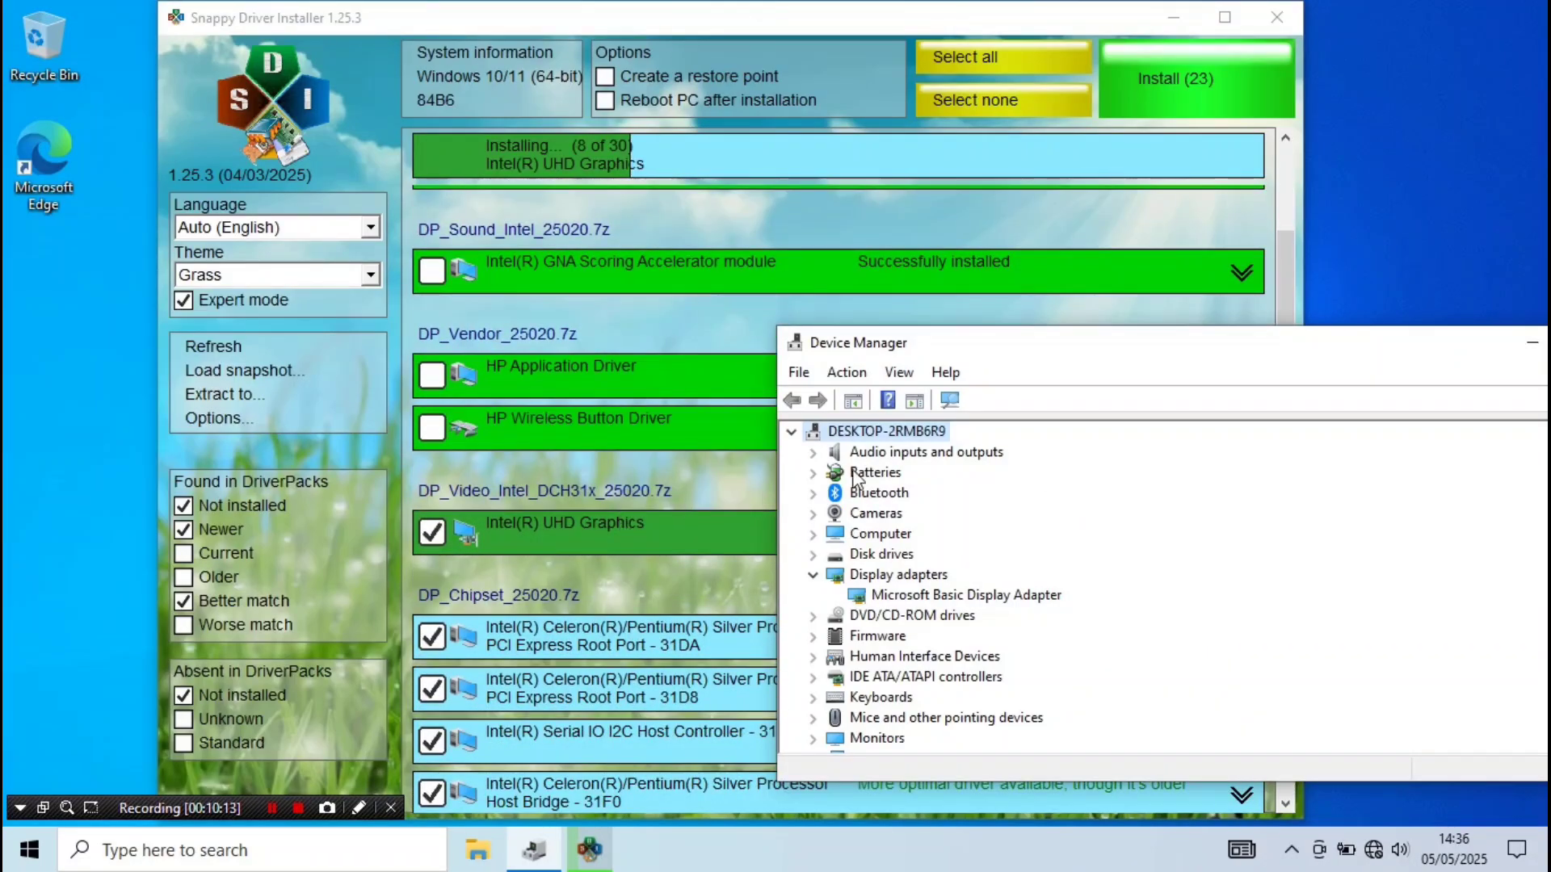
pyautogui.moveTo(1175, 346); pyautogui.dragTo(1207, 573)
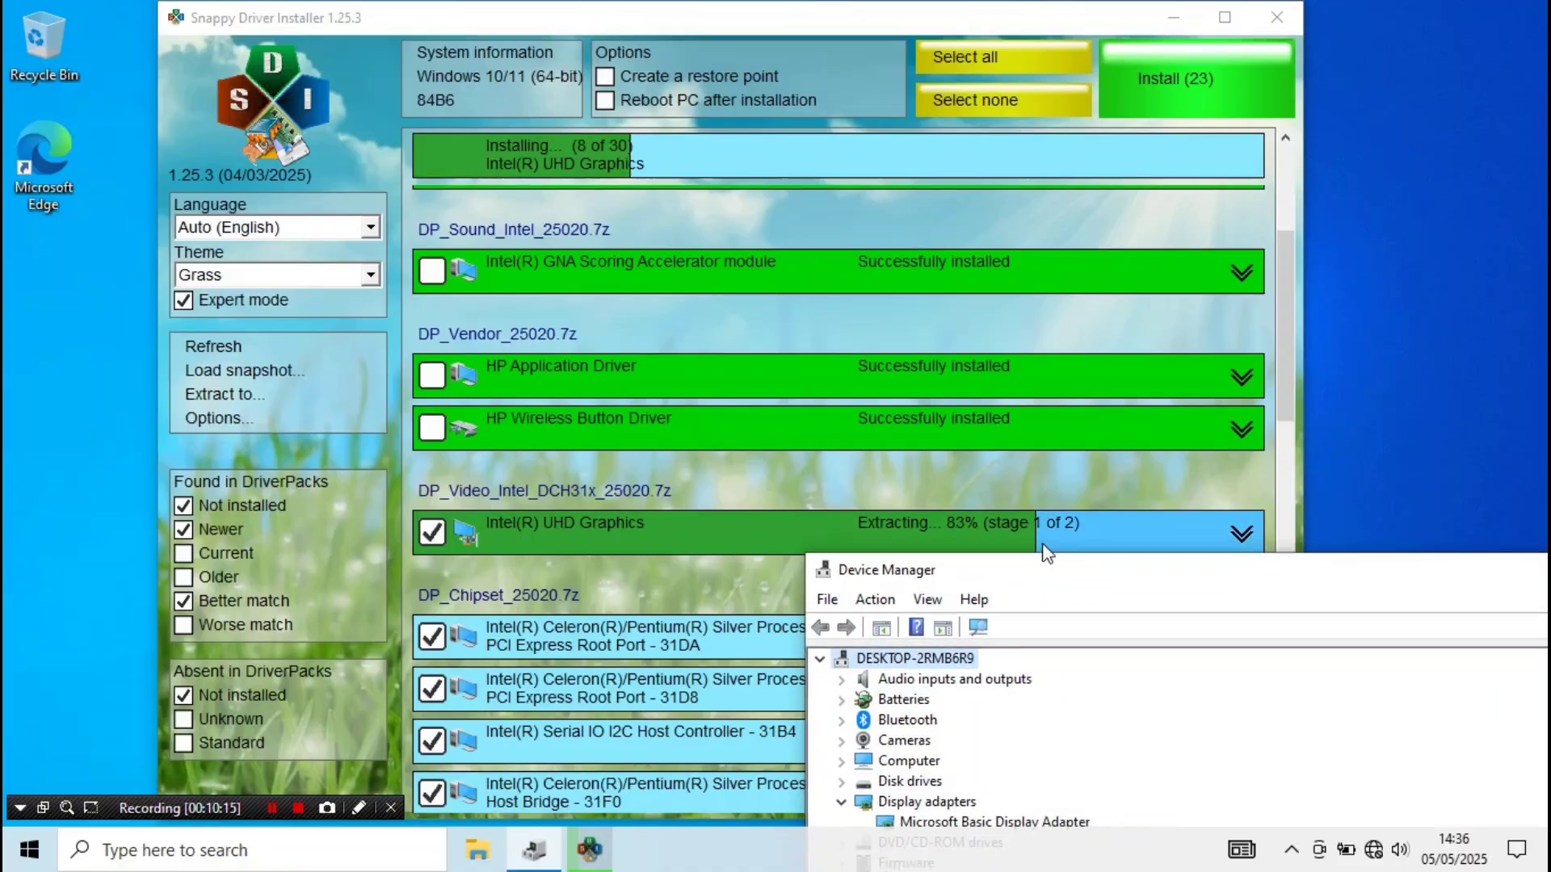
# - Move Device Manager above the UHD Graphics progress row and select the device under Display adapters to check its driver
pyautogui.click(1134, 591)
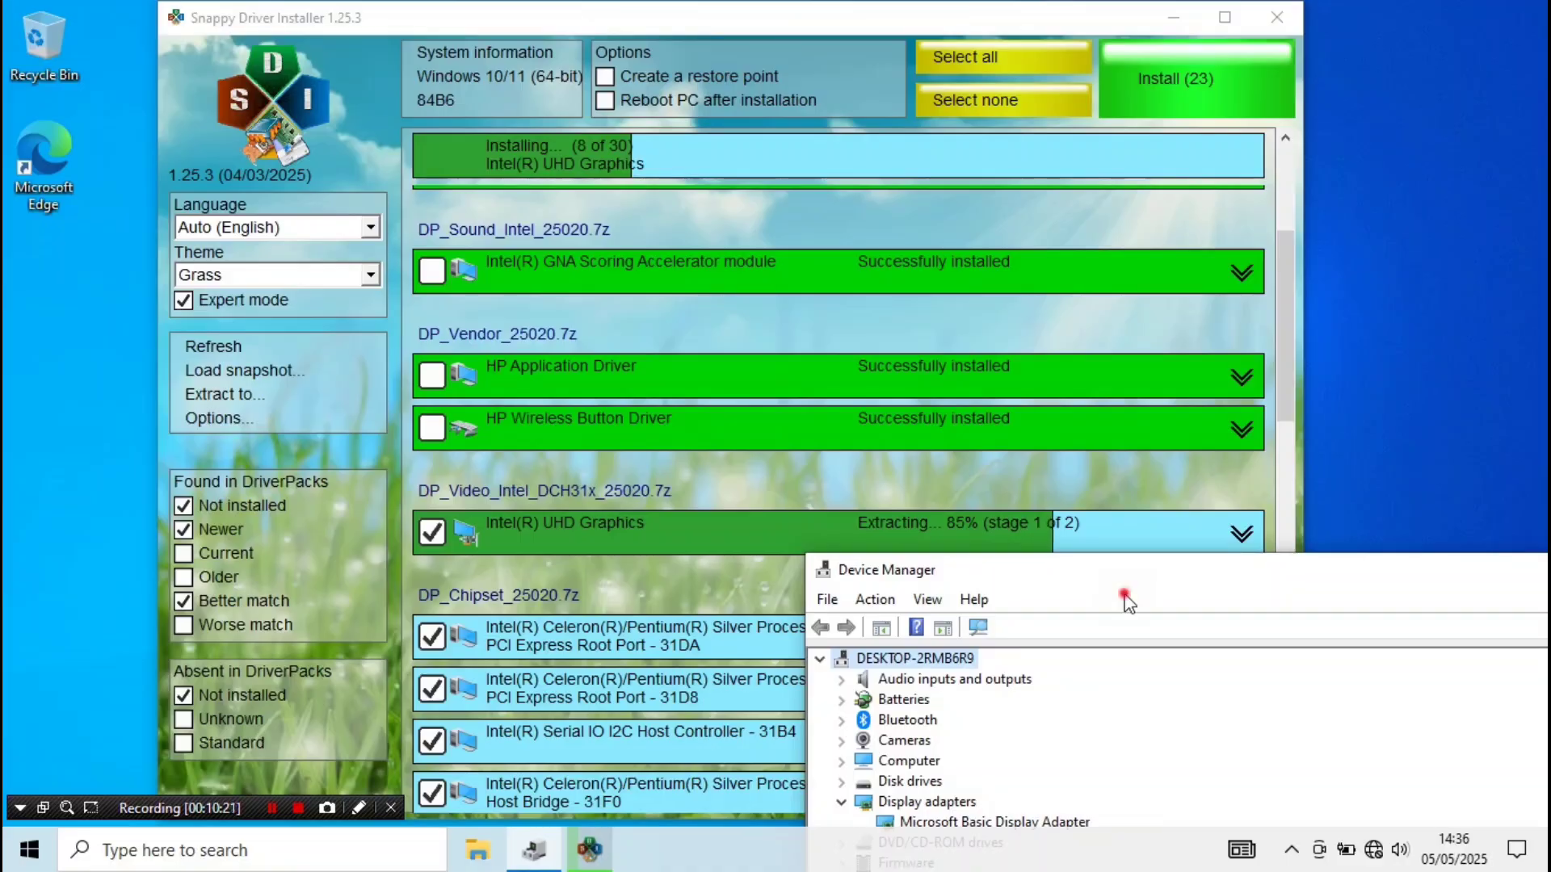
pyautogui.moveTo(1126, 572); pyautogui.dragTo(992, 84)
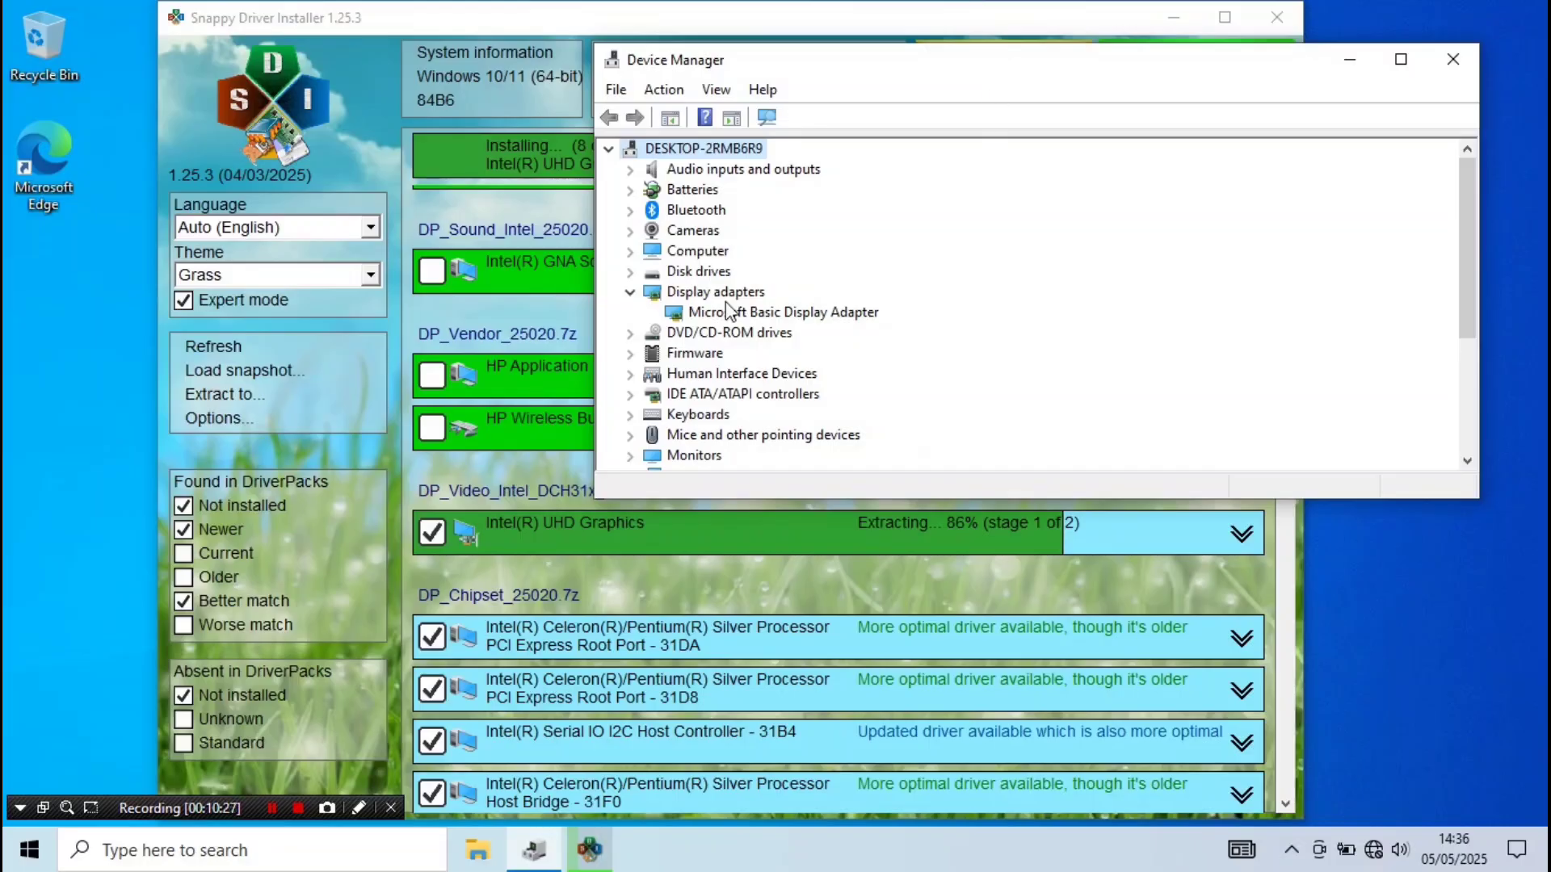
pyautogui.click(745, 313)
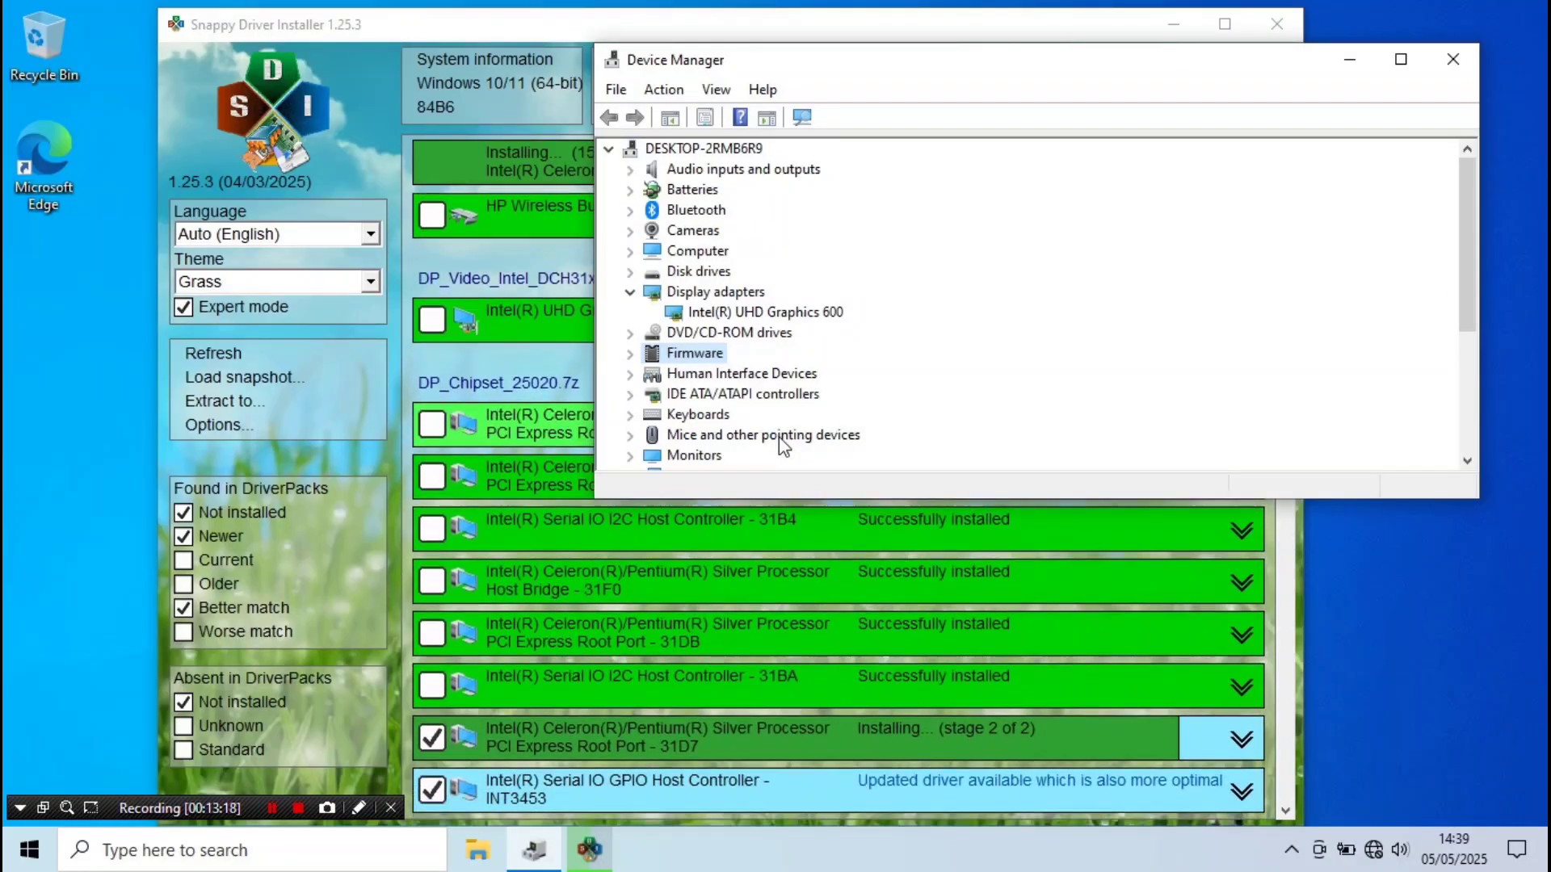
pyautogui.click(744, 312)
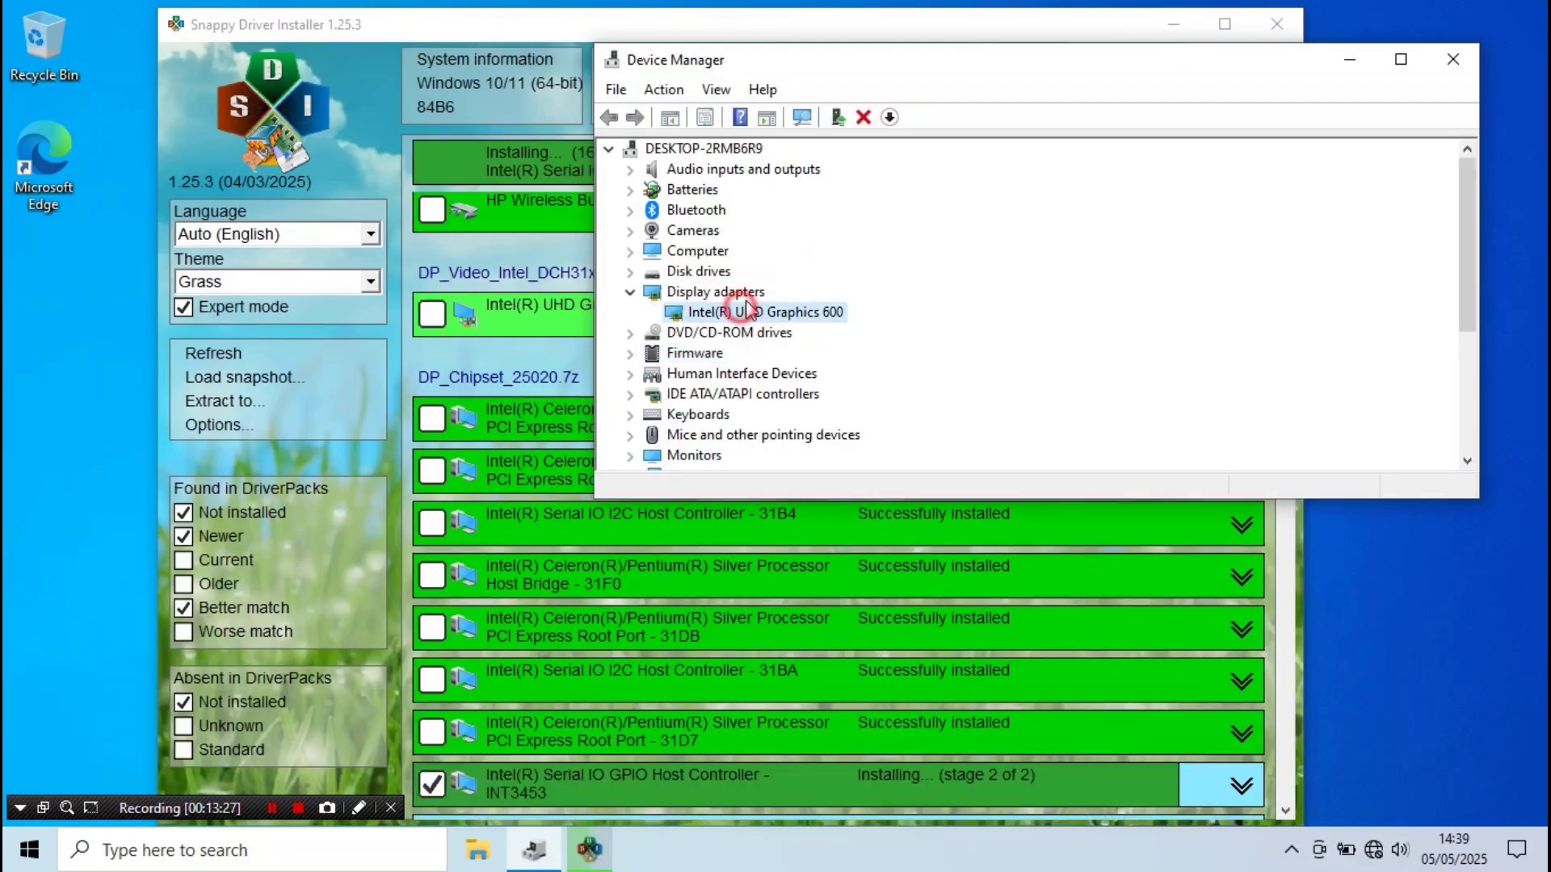
# - Get Device Manager out of the way and review the installation status of the remaining drivers in Snappy Driver Installer
pyautogui.moveTo(1050, 60); pyautogui.dragTo(1068, 348)
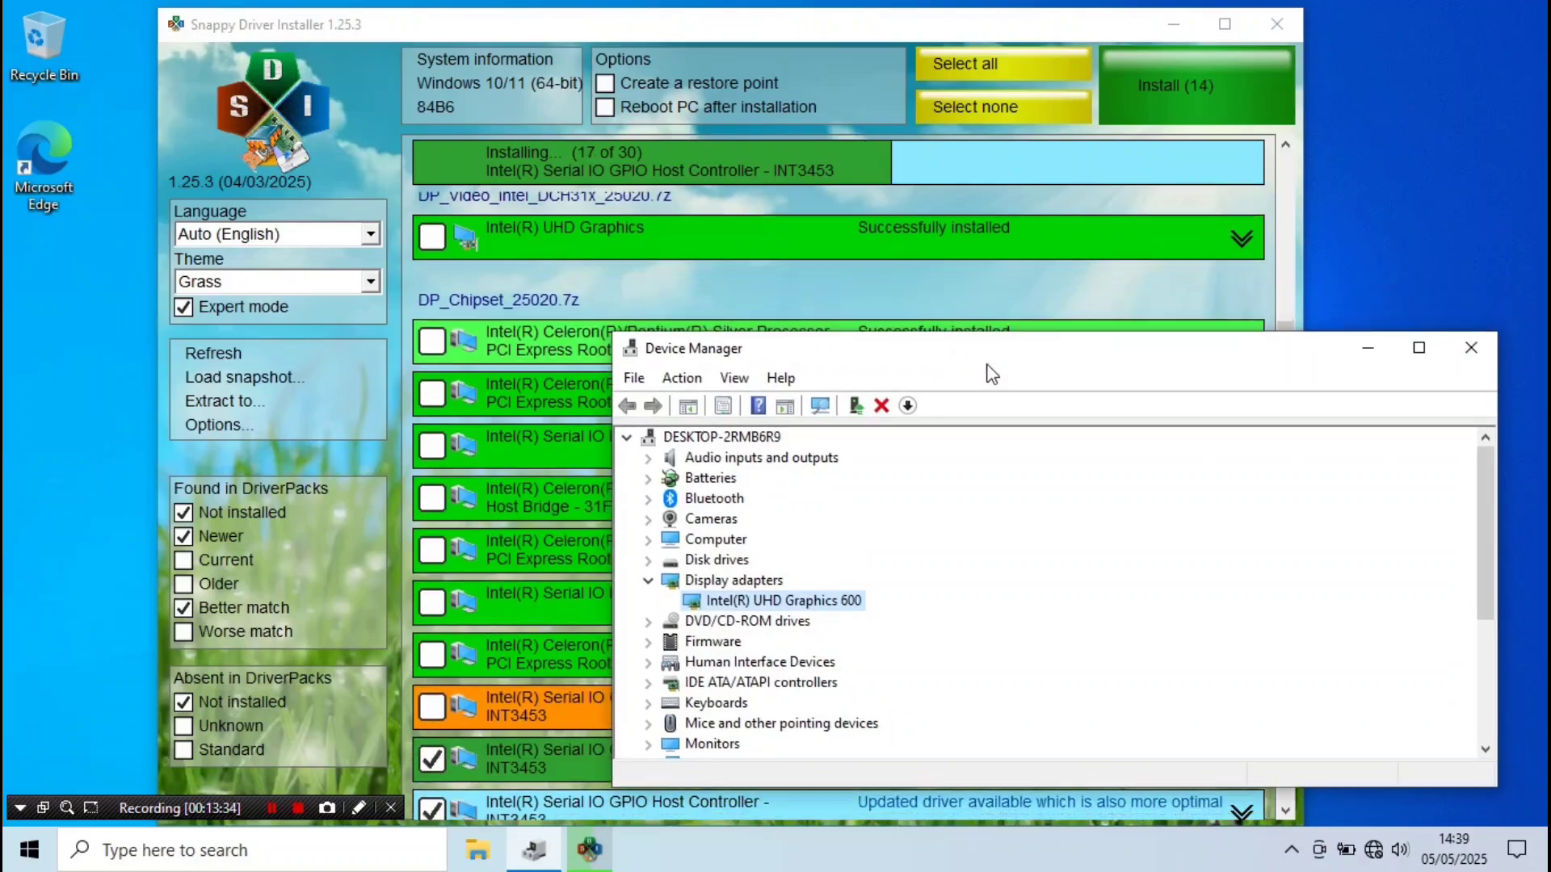
pyautogui.press('super+Down')
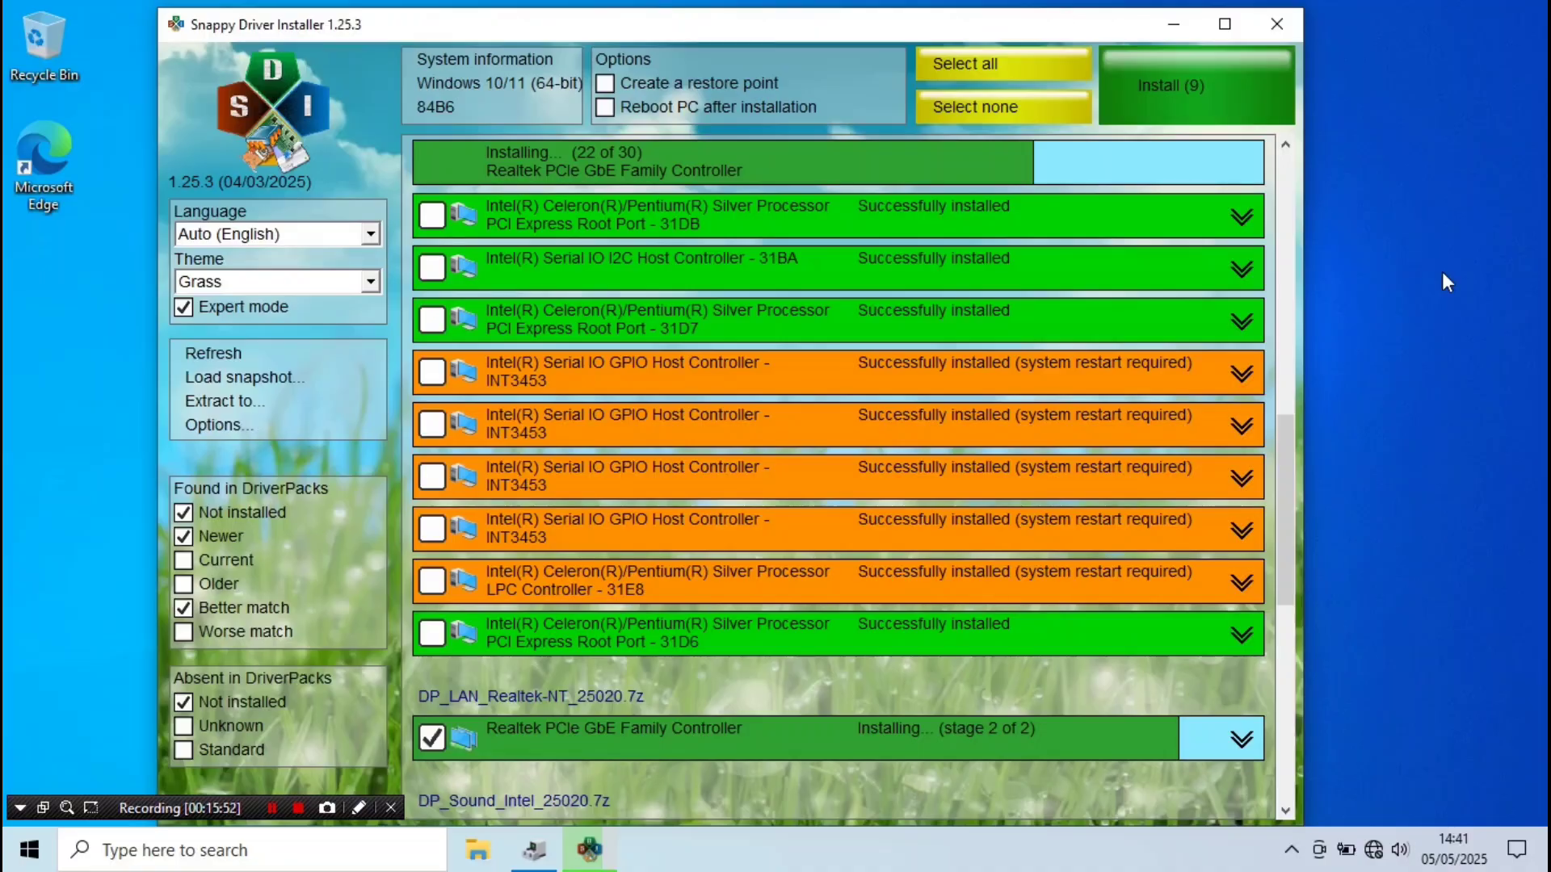
pyautogui.scroll(-3, 1185, 487)
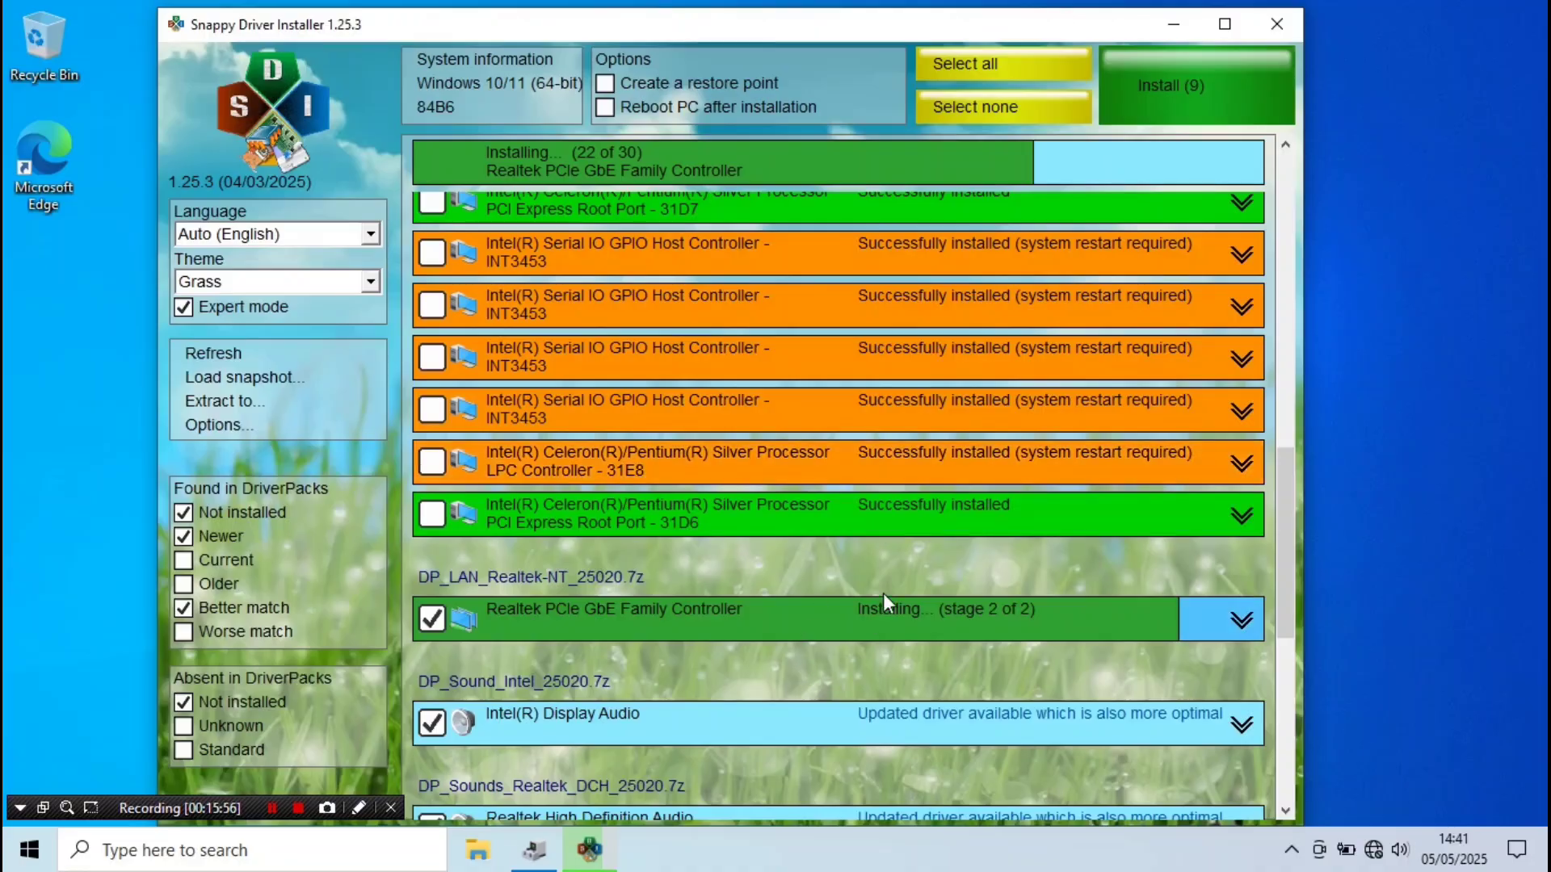
# - Restore Device Manager, check its categories for devices still missing drivers, and close the window
pyautogui.click(533, 850)
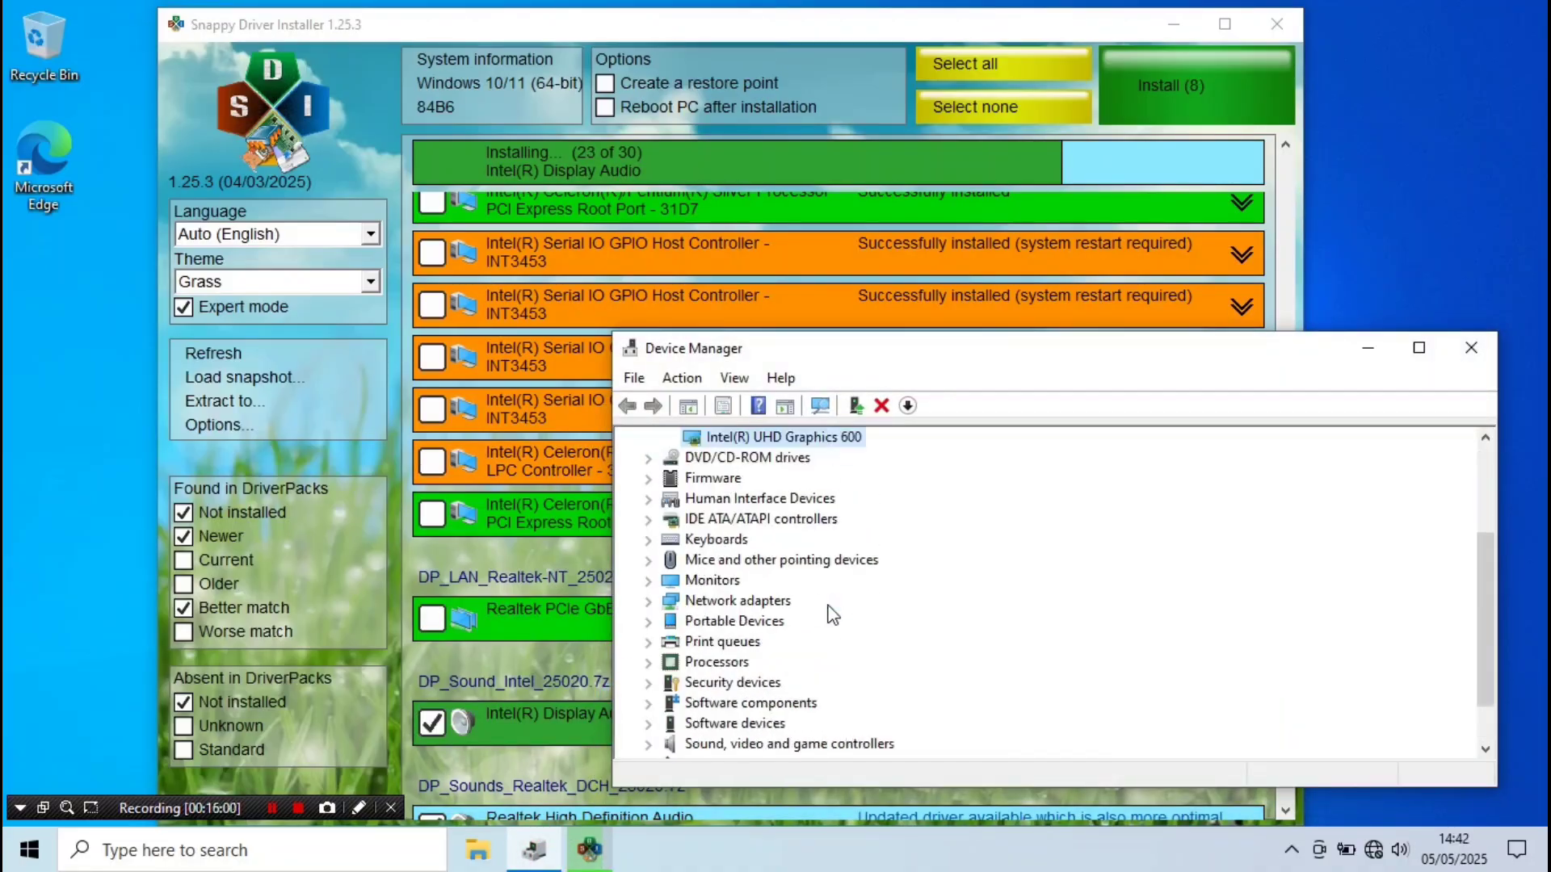
pyautogui.click(648, 580)
pyautogui.scroll(-3, 754, 589)
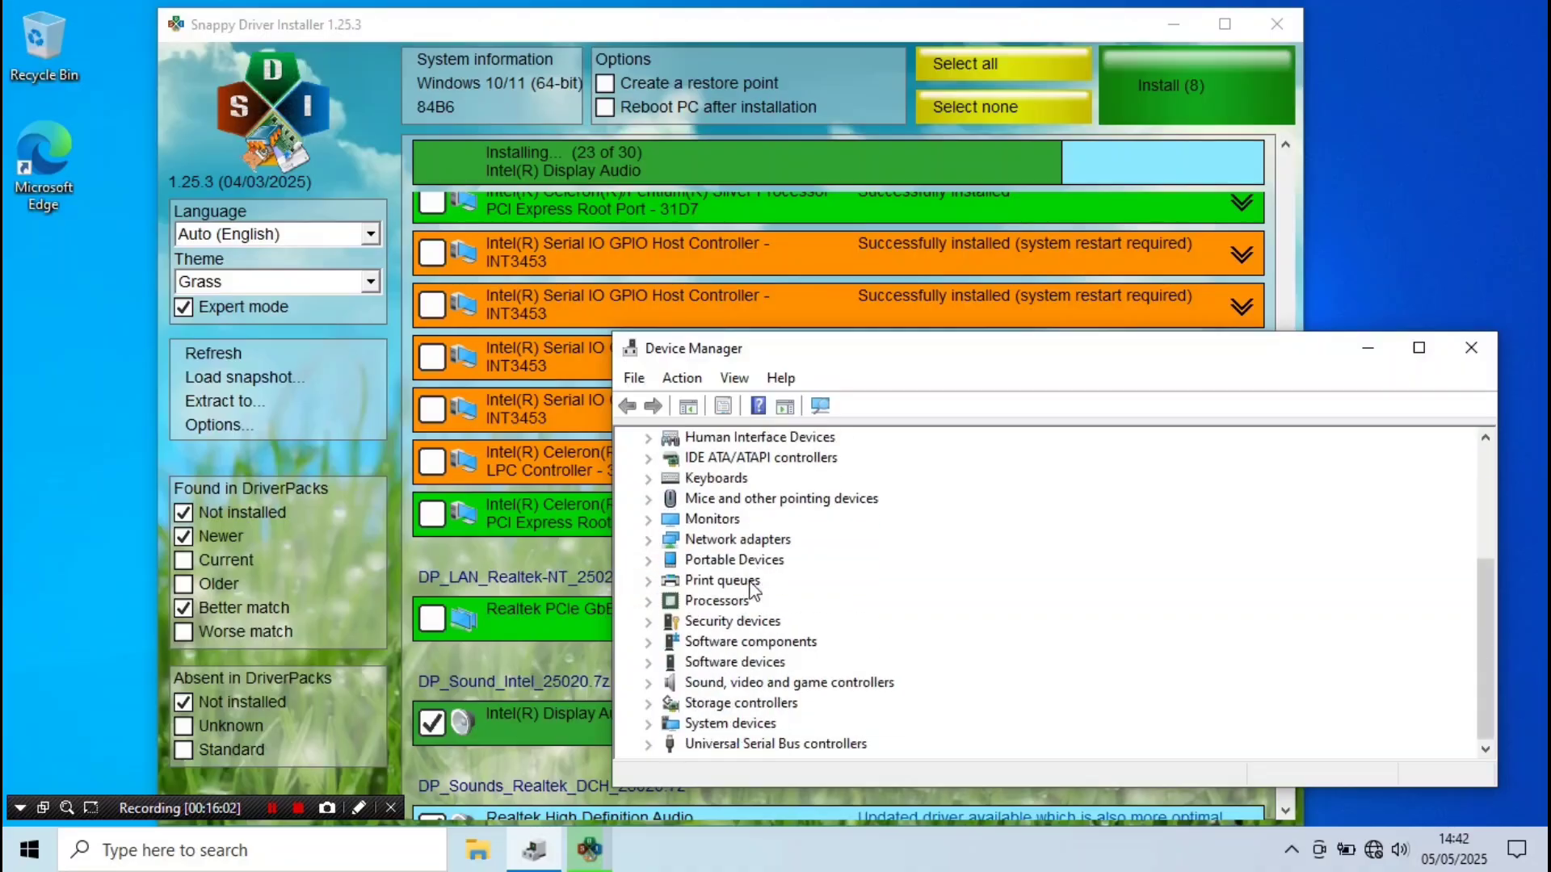
pyautogui.click(1466, 353)
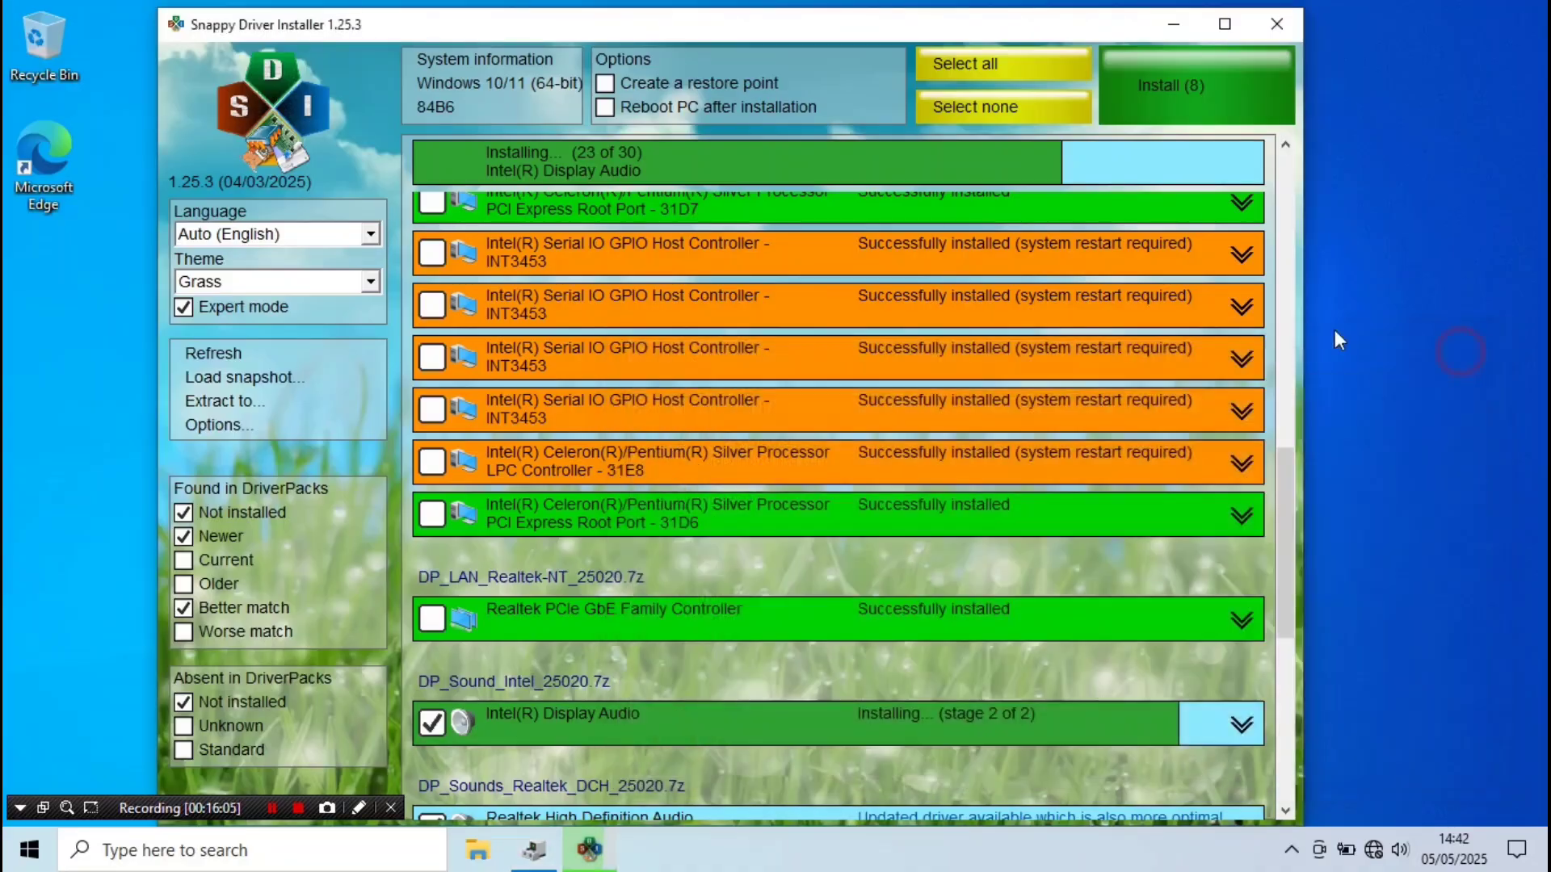
# - Try to close Snappy Driver Installer and interrupt the driver installation in progress
pyautogui.click(1274, 22)
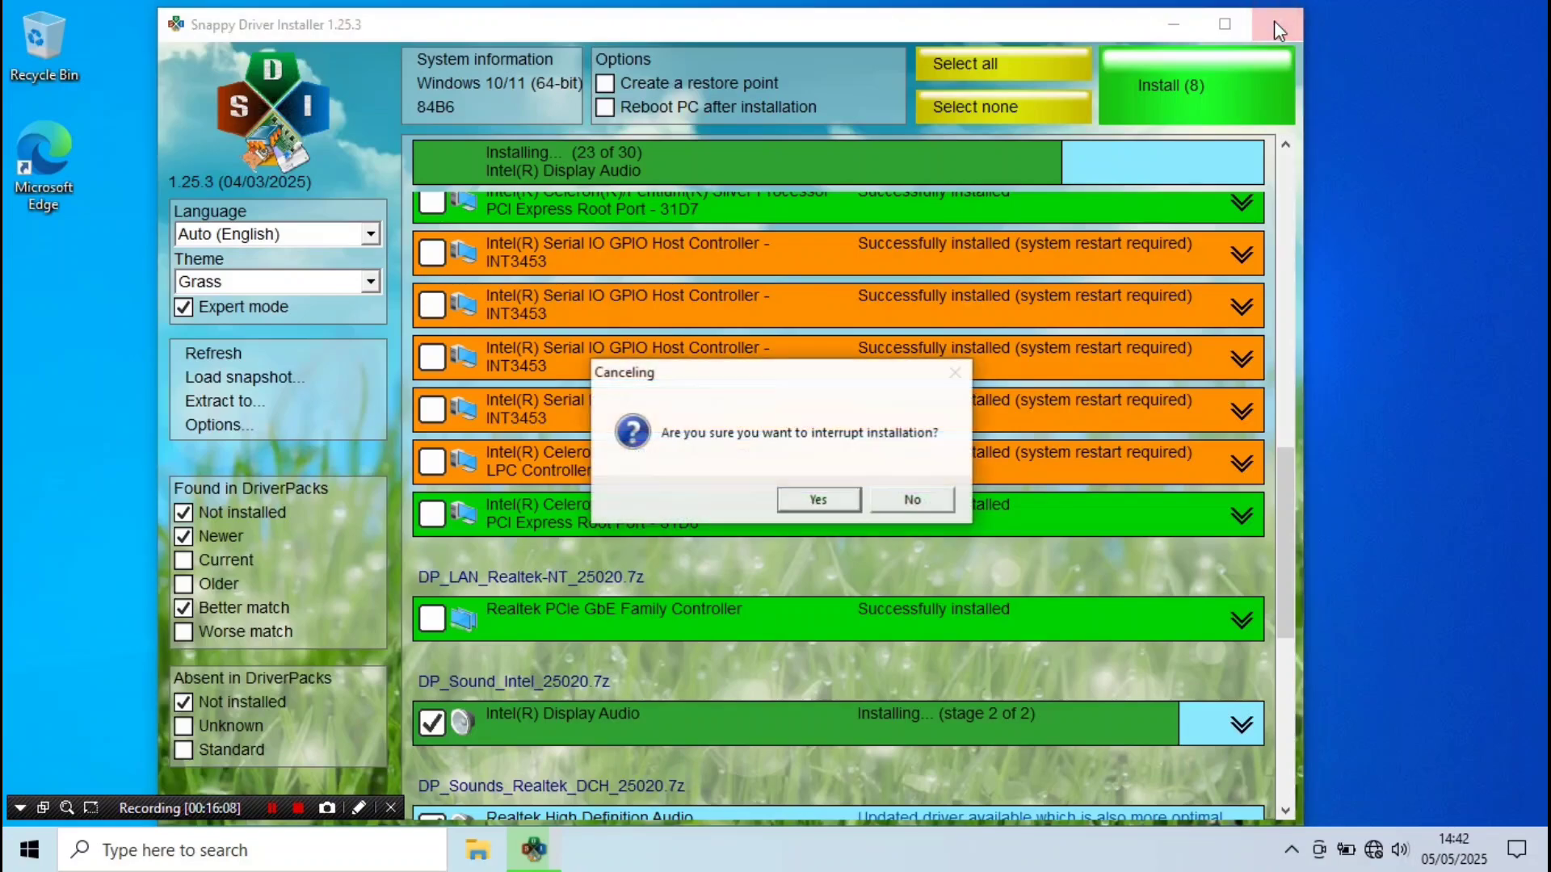
pyautogui.click(824, 498)
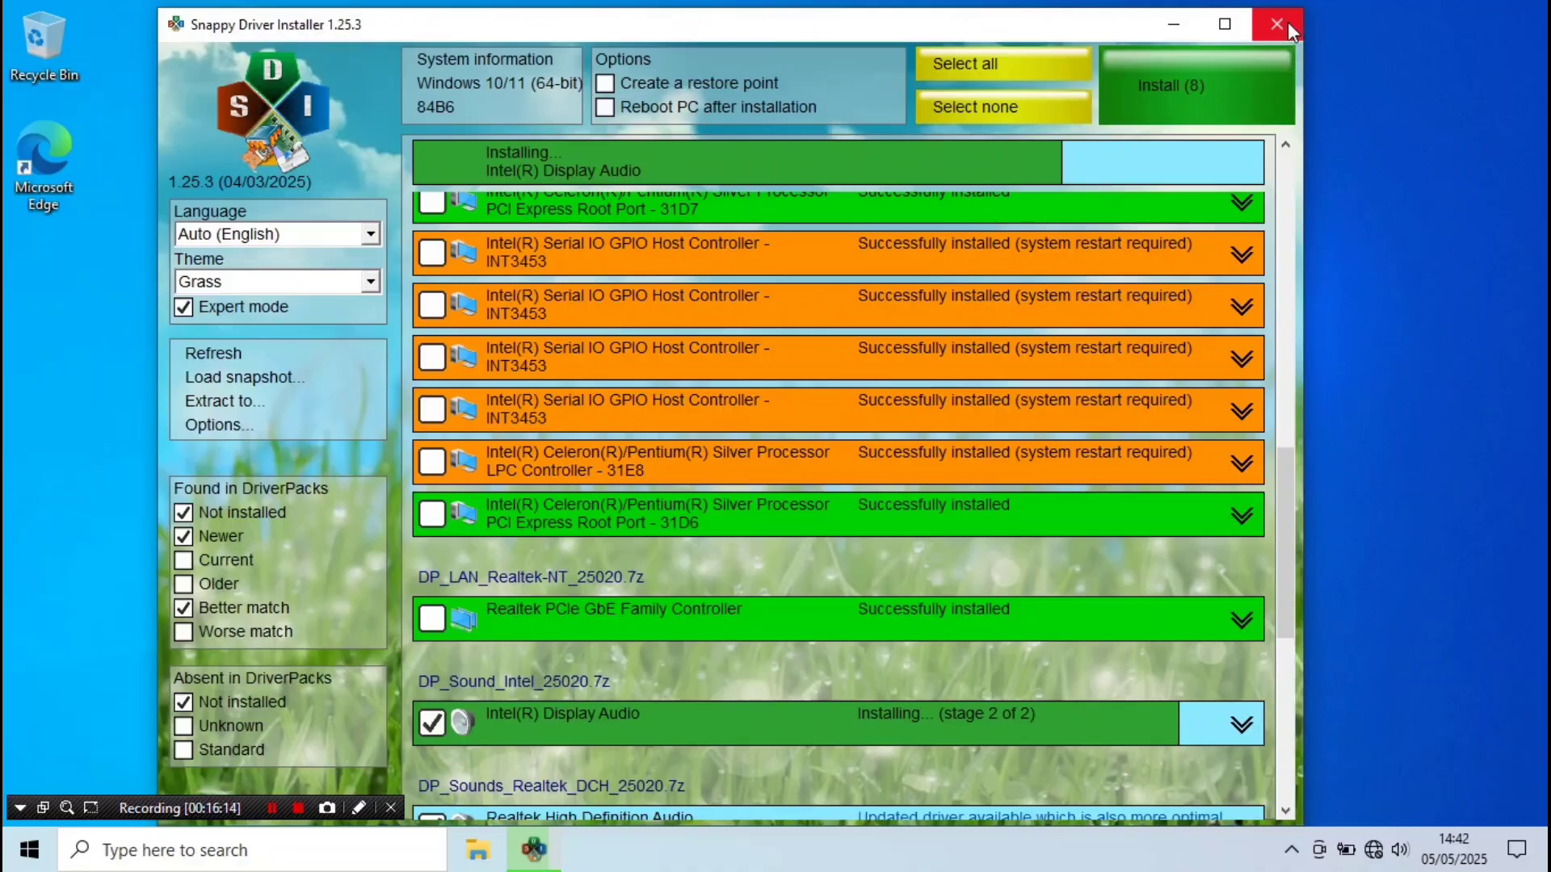
pyautogui.click(1260, 34)
pyautogui.click(891, 496)
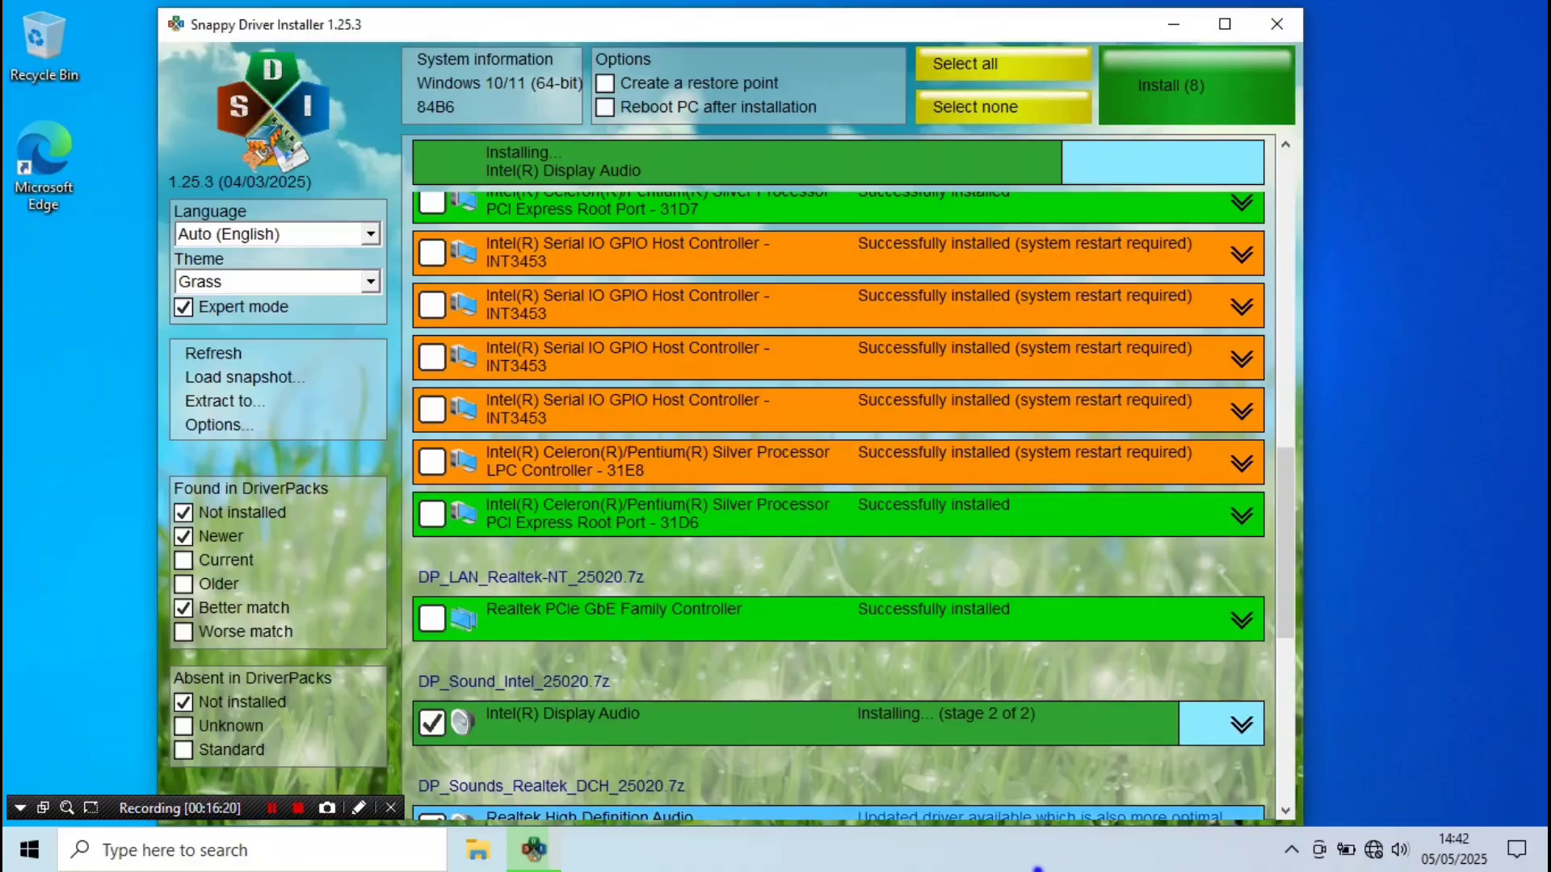
# - Open Task Manager, end the Snappy Driver Installer task from the detailed process list, and close Task Manager
pyautogui.rightClick(1044, 858)
pyautogui.click(1103, 760)
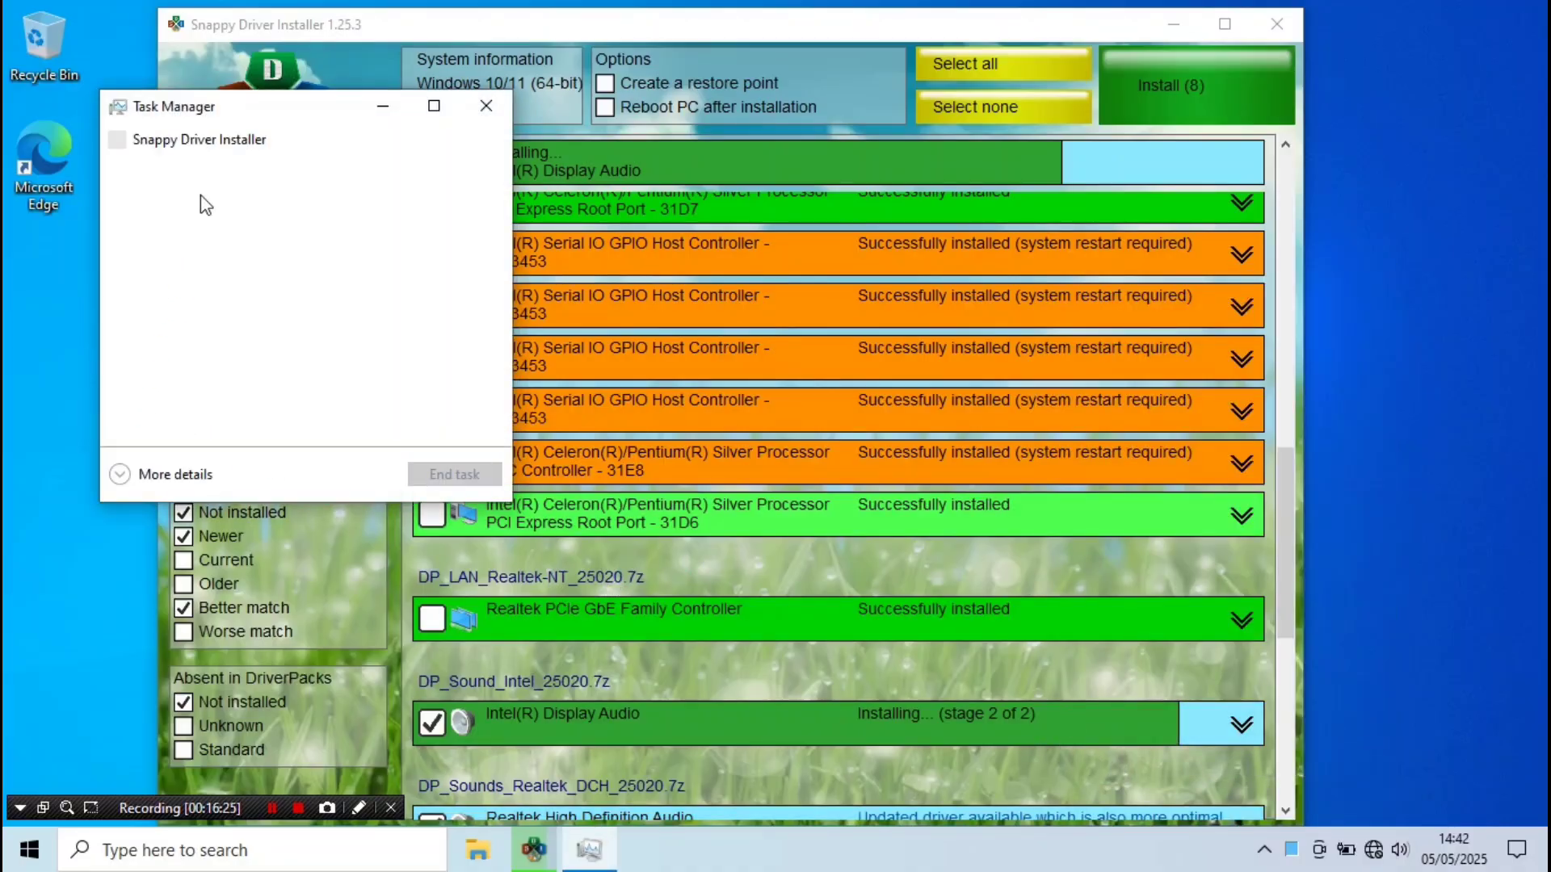
pyautogui.click(214, 145)
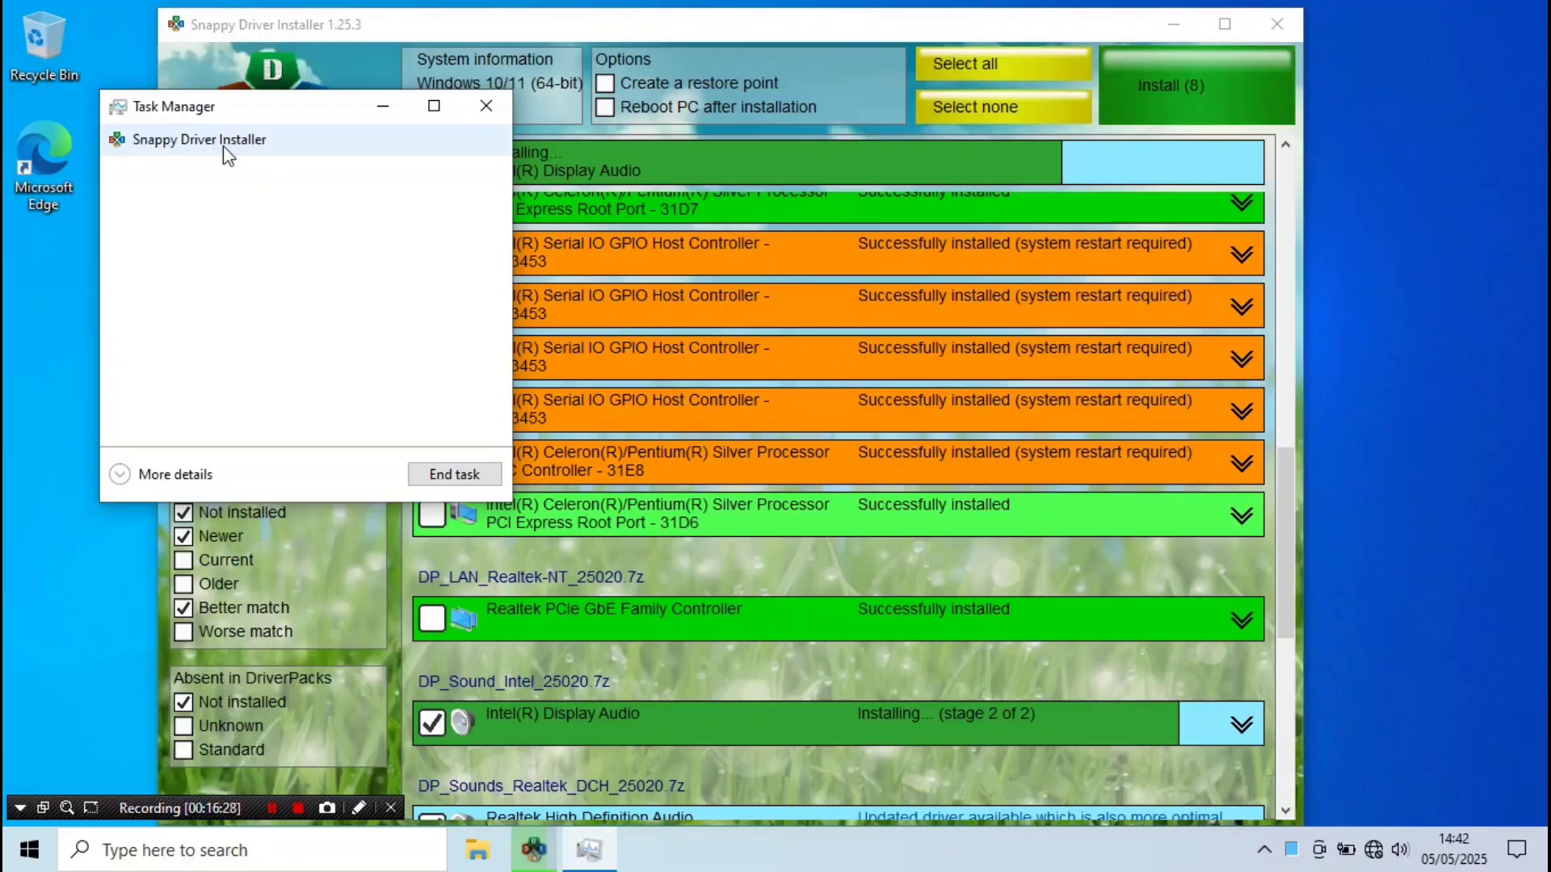
pyautogui.click(119, 475)
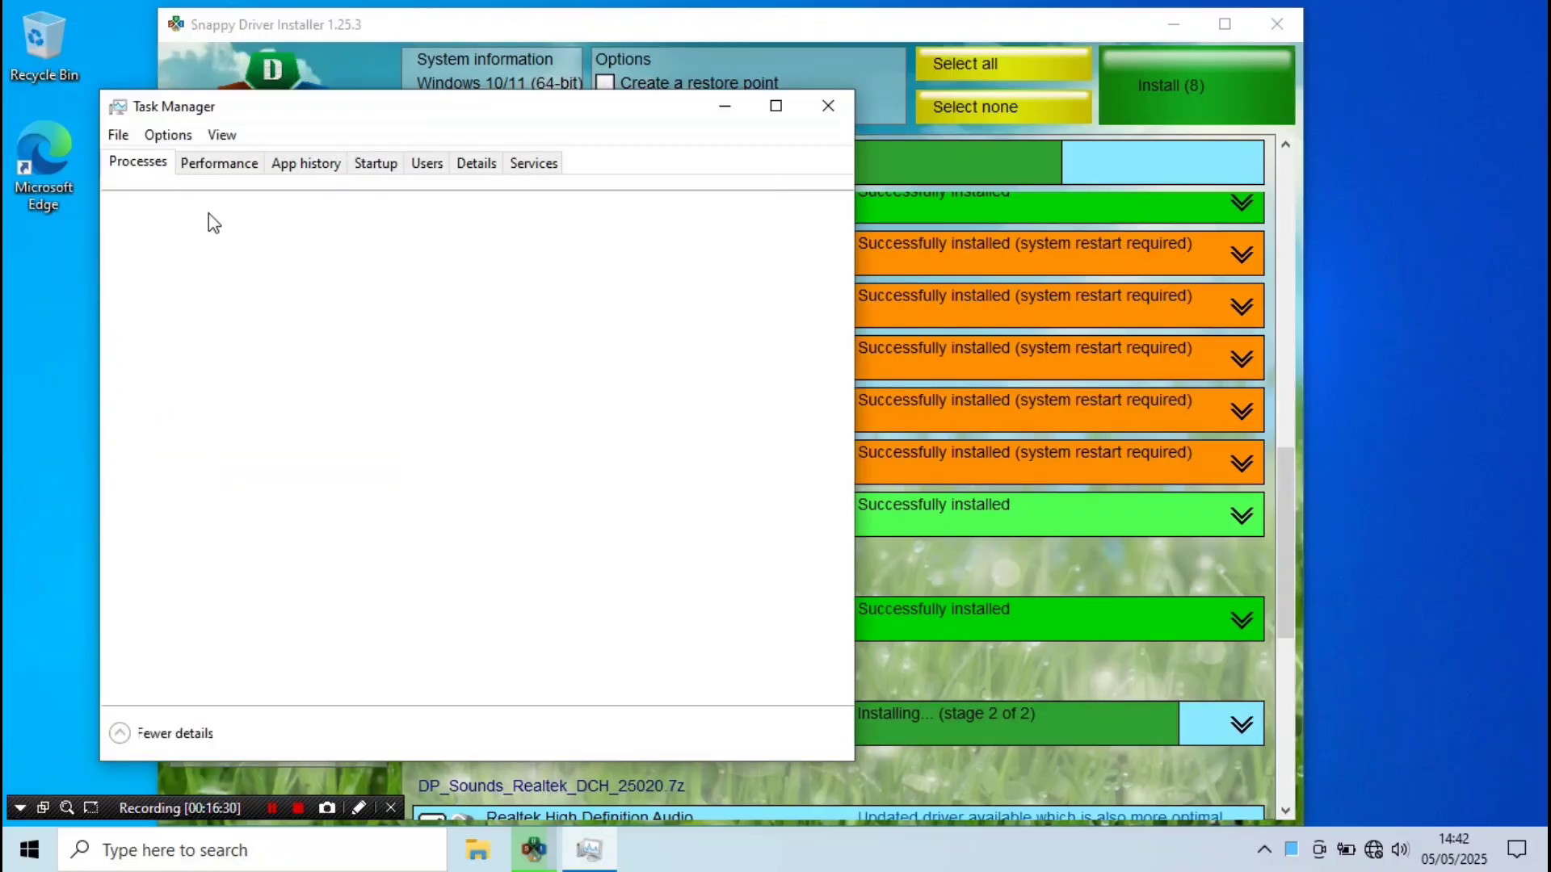
pyautogui.click(219, 305)
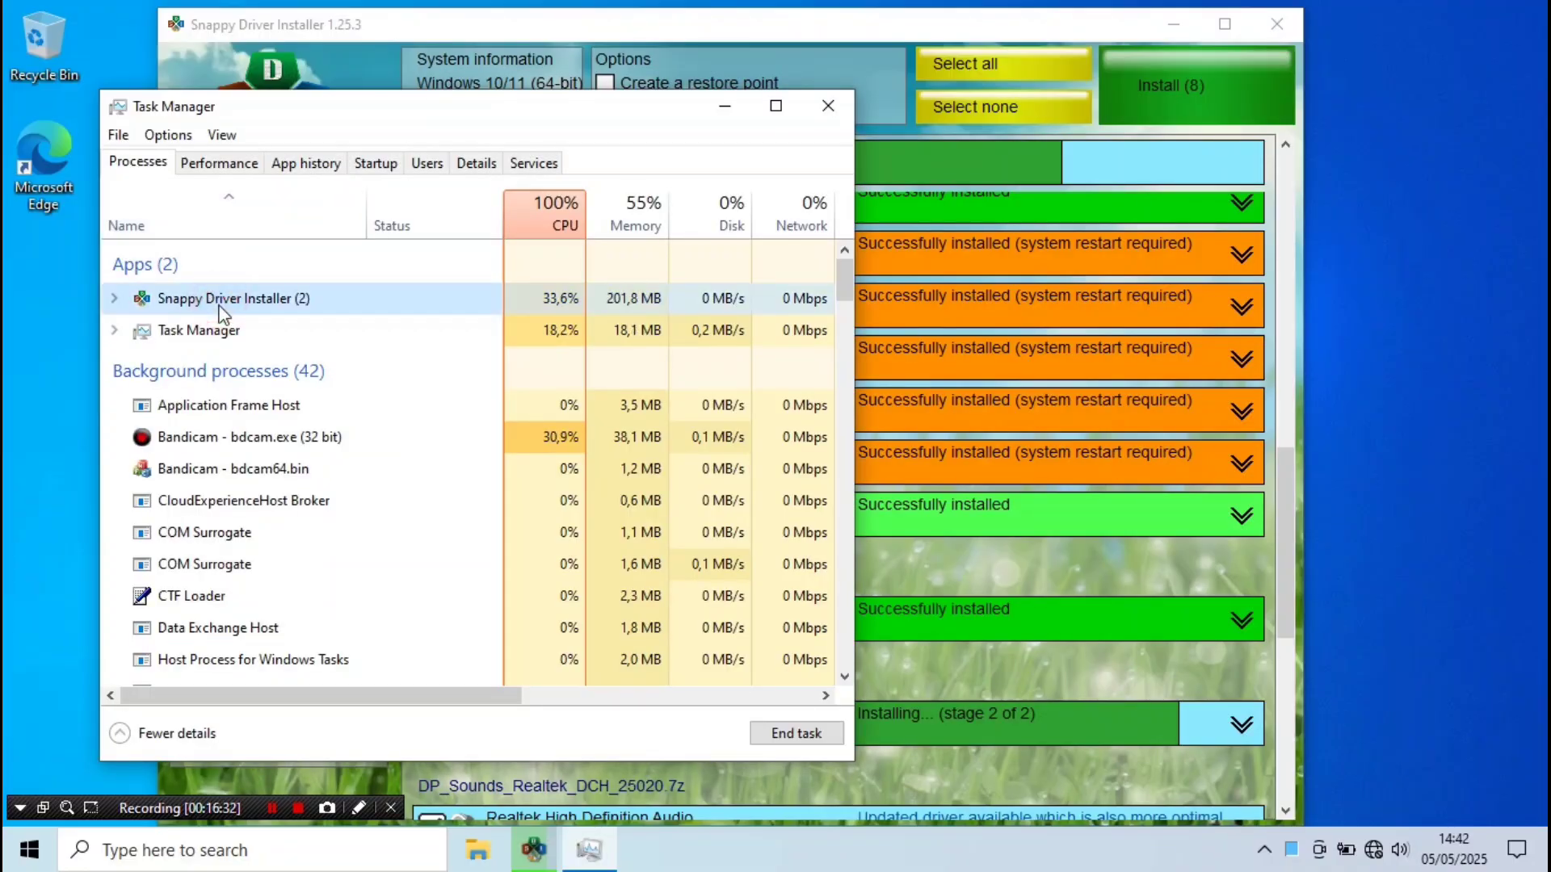
pyautogui.rightClick(219, 308)
pyautogui.click(292, 371)
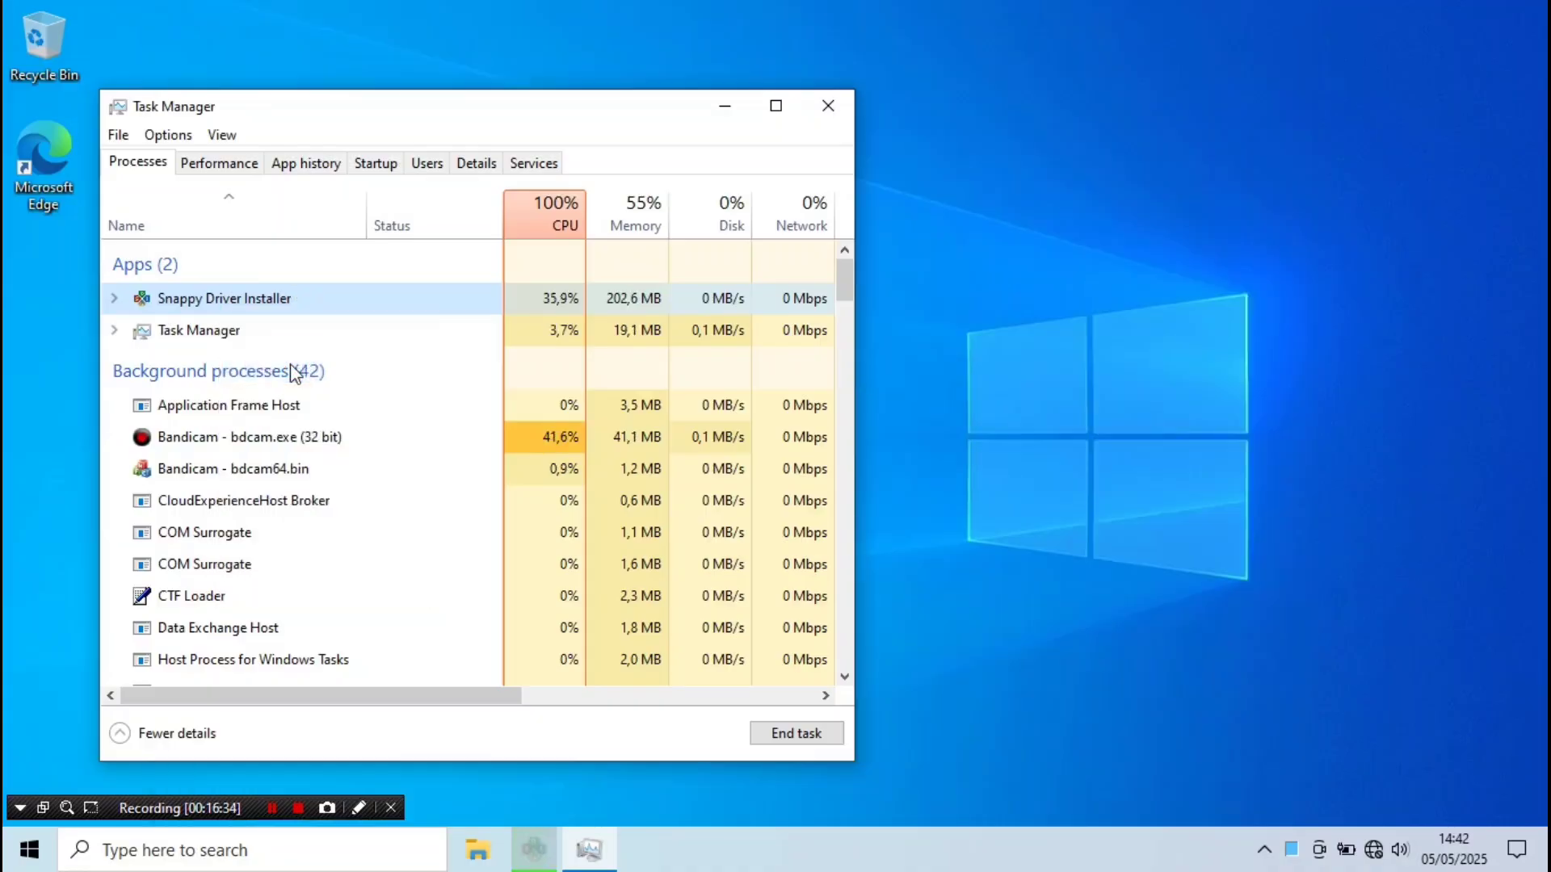
pyautogui.click(816, 111)
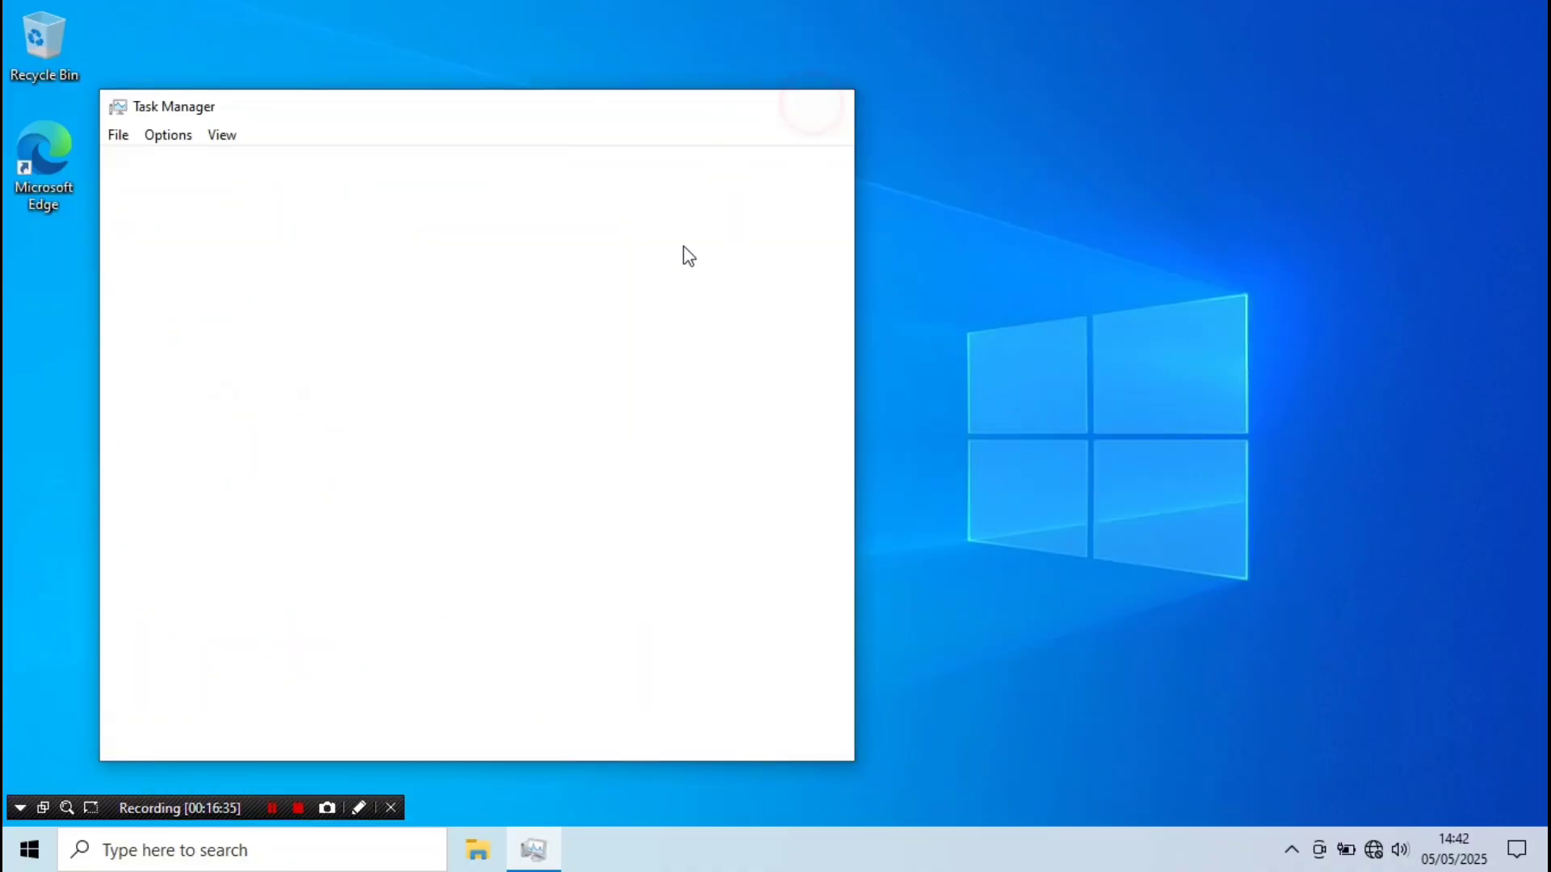
# - Refresh the Windows desktop
pyautogui.rightClick(420, 240)
pyautogui.click(475, 307)
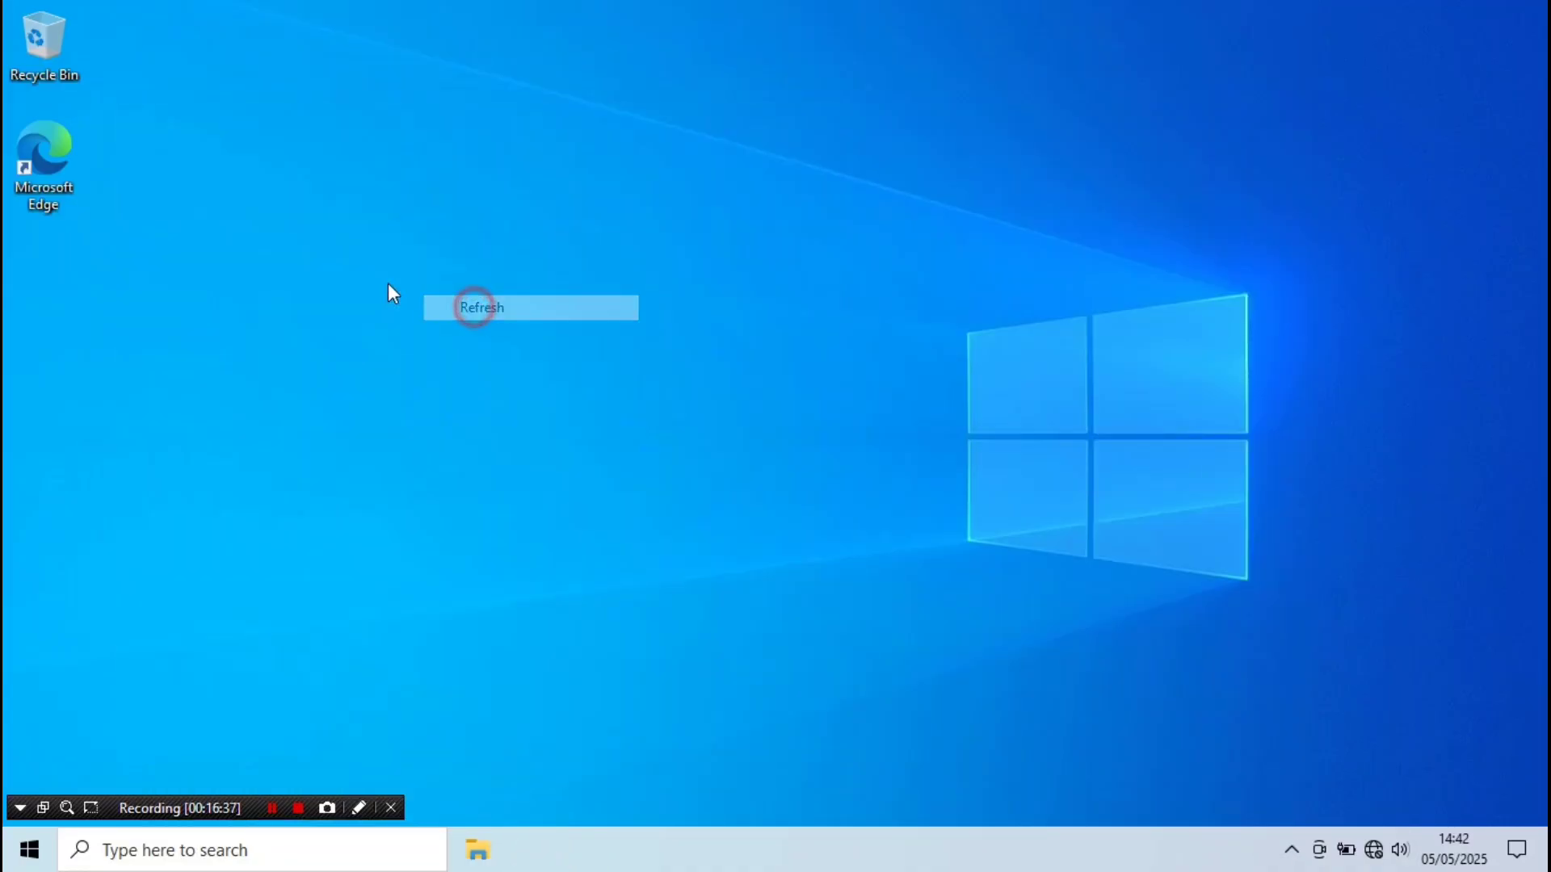
pyautogui.rightClick(361, 369)
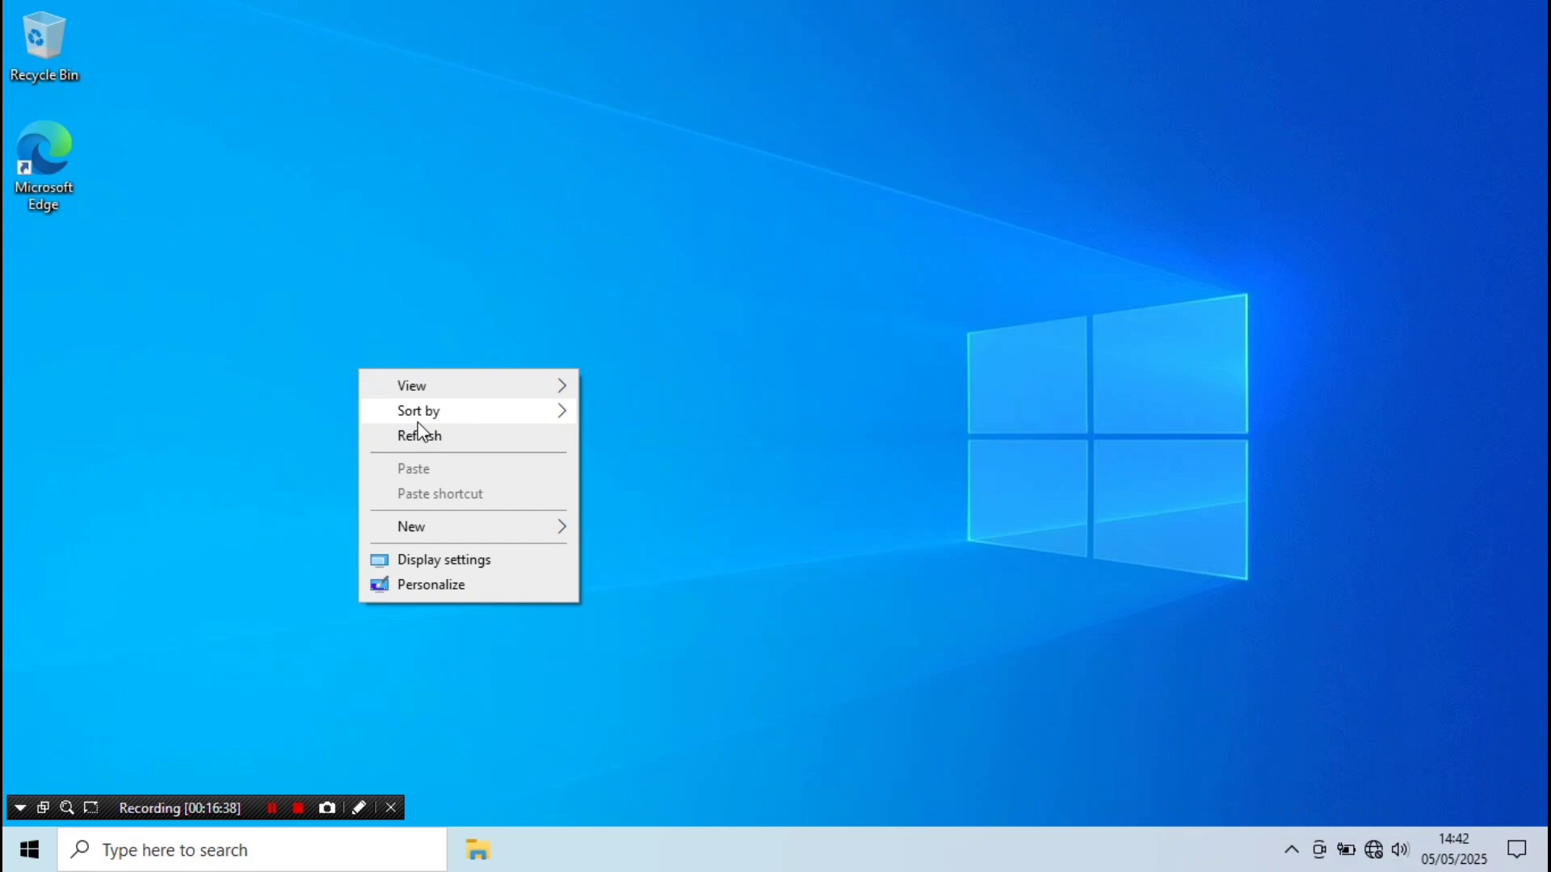